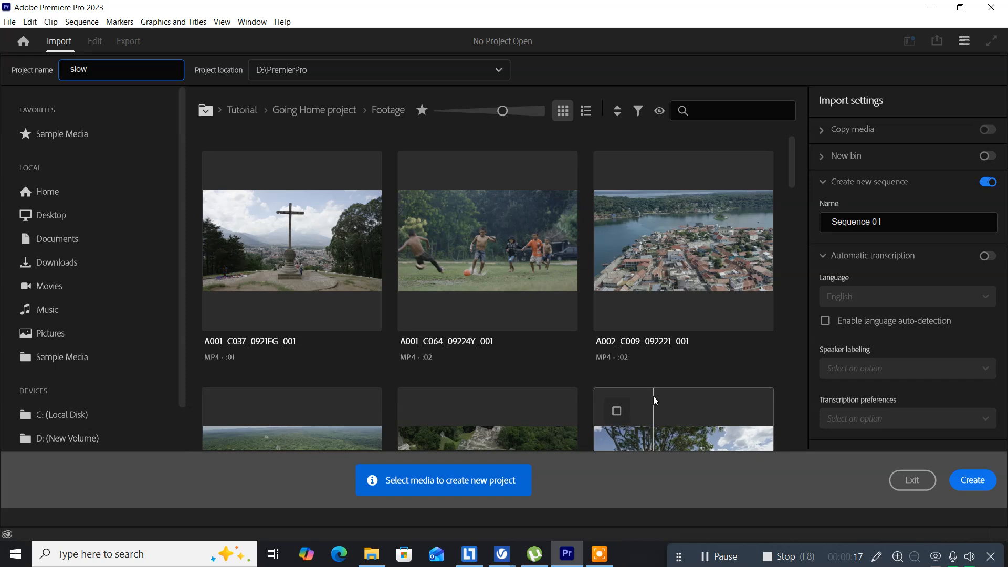
- Create the project slow with an HDV 1080p24 sequence named Sequence 01, and enlarge the timeline area upward
{"action": "left_click", "coordinate": [965, 483]}
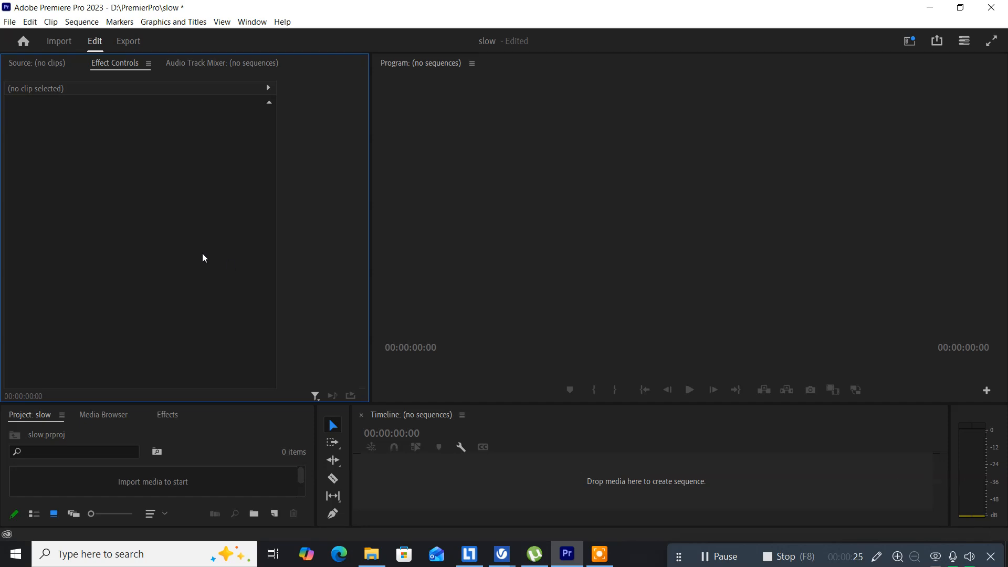
{"action": "key", "text": "ctrl+n"}
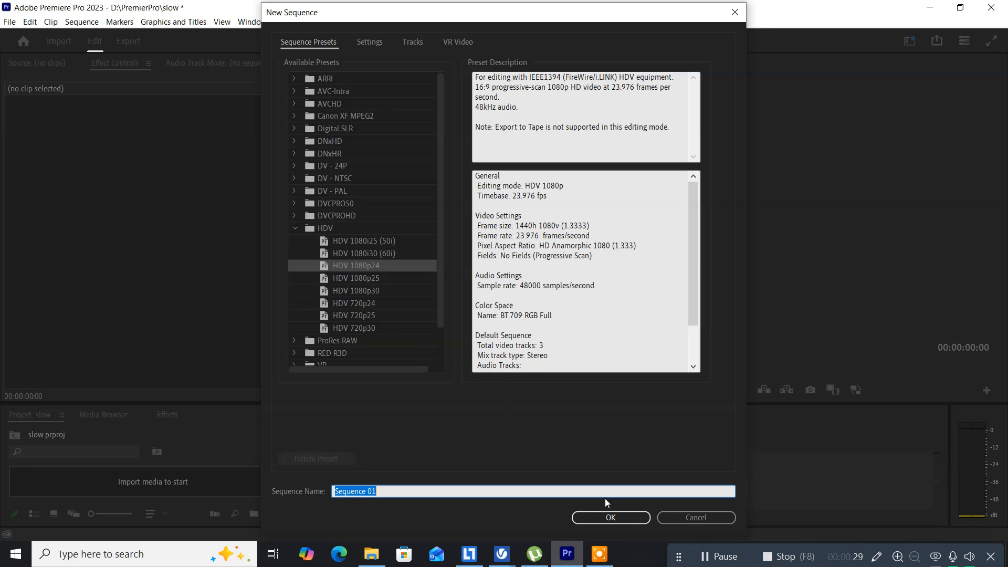
{"action": "left_click", "coordinate": [605, 515]}
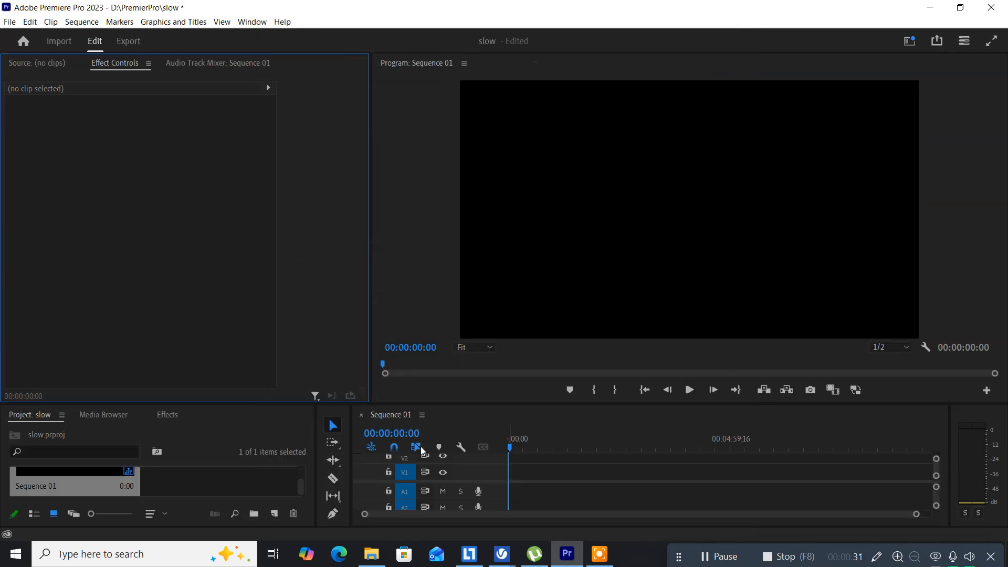
{"action": "left_click_drag", "start_coordinate": [299, 400], "coordinate": [274, 330]}
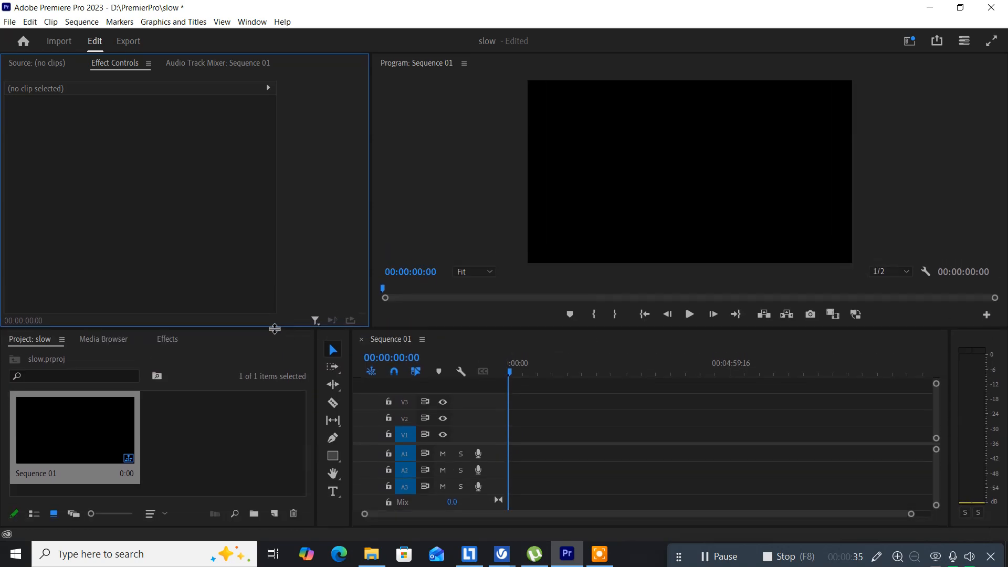
- Start a media import and browse to the Video folder inside Downloads
{"action": "double_click", "coordinate": [219, 437]}
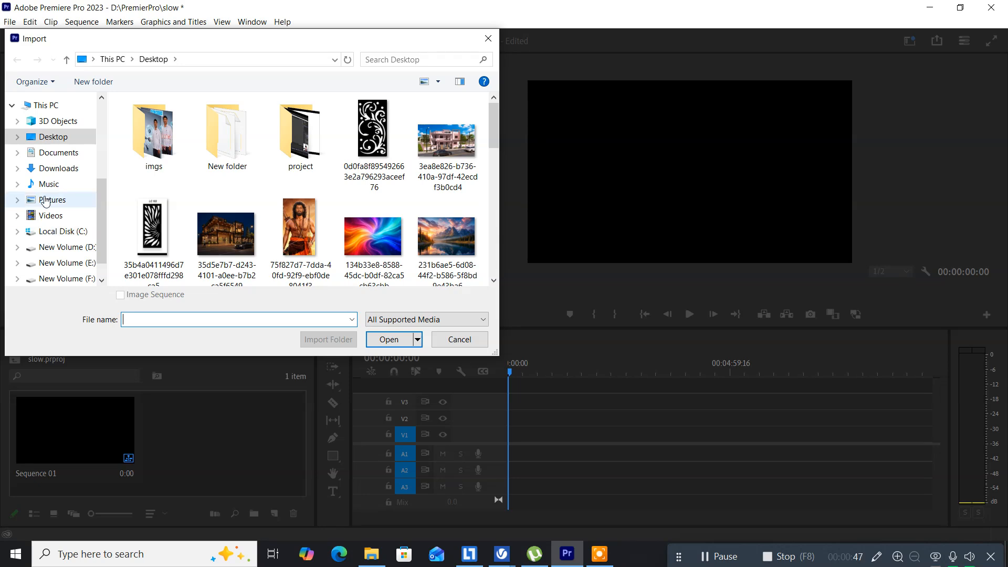
{"action": "left_click", "coordinate": [57, 171]}
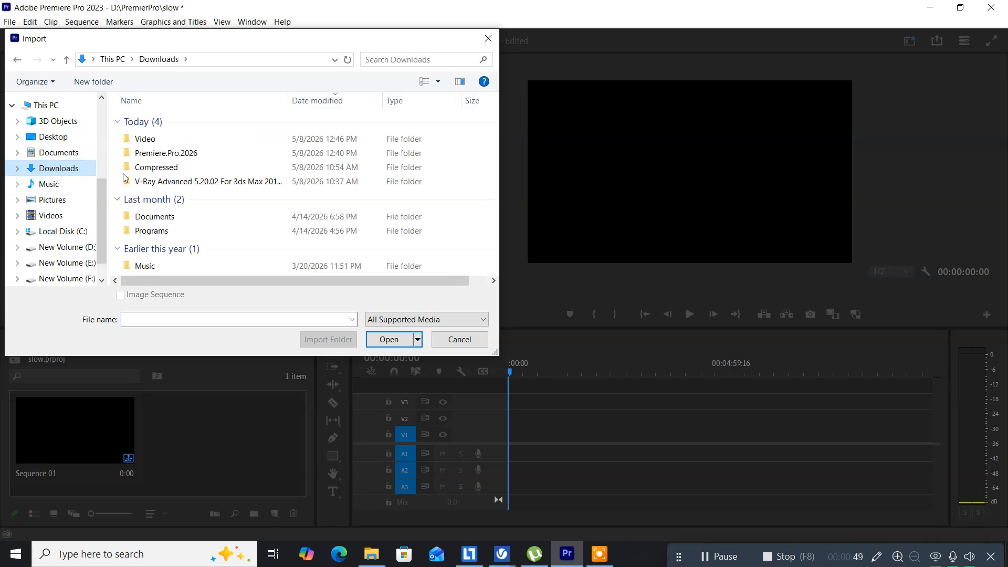
{"action": "left_click", "coordinate": [166, 140]}
{"action": "double_click", "coordinate": [166, 139]}
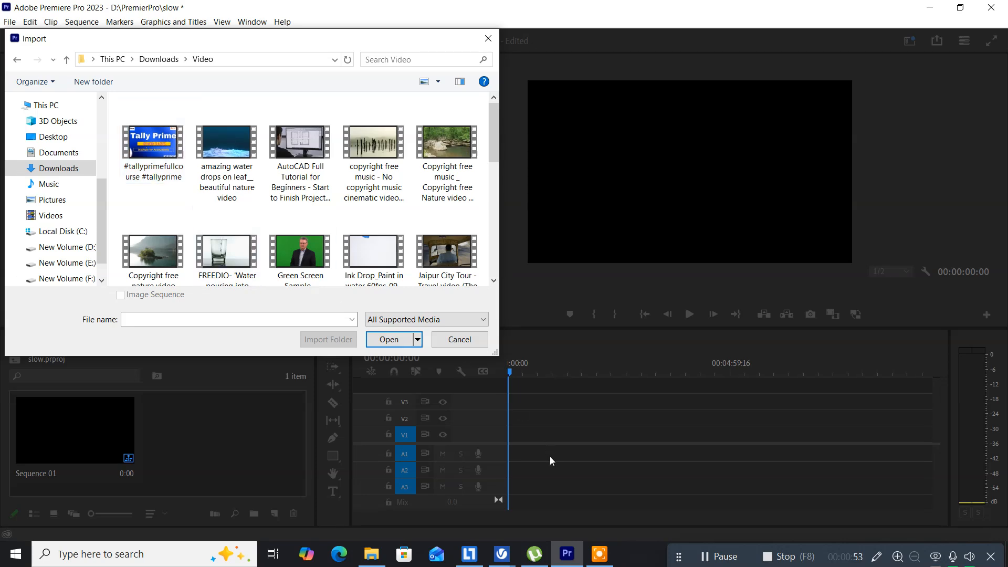
- Switch to µTorrent, remove the Premiere.Pro.2026 torrent from the list, and close the program's window
{"action": "left_click", "coordinate": [534, 556]}
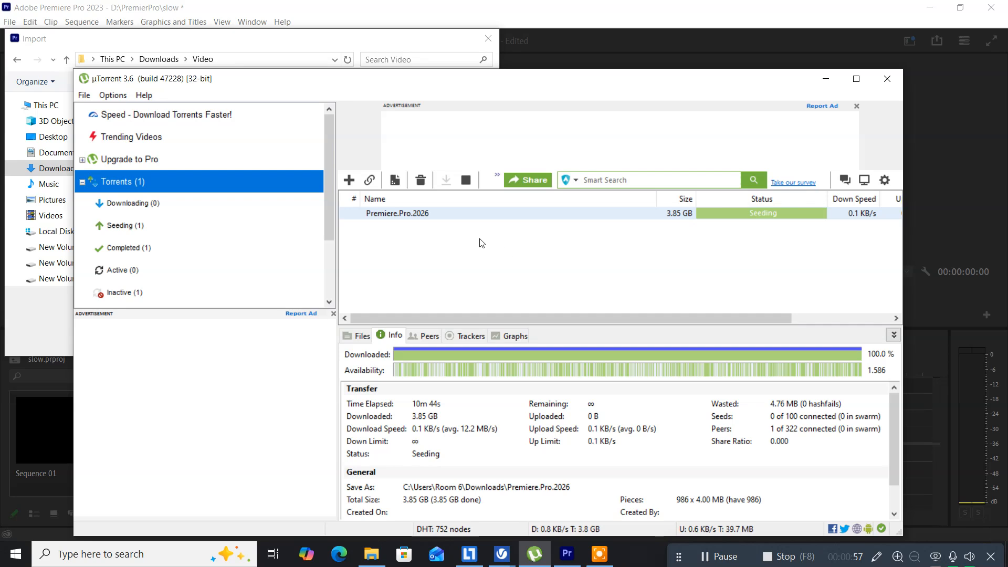
{"action": "left_click", "coordinate": [424, 182]}
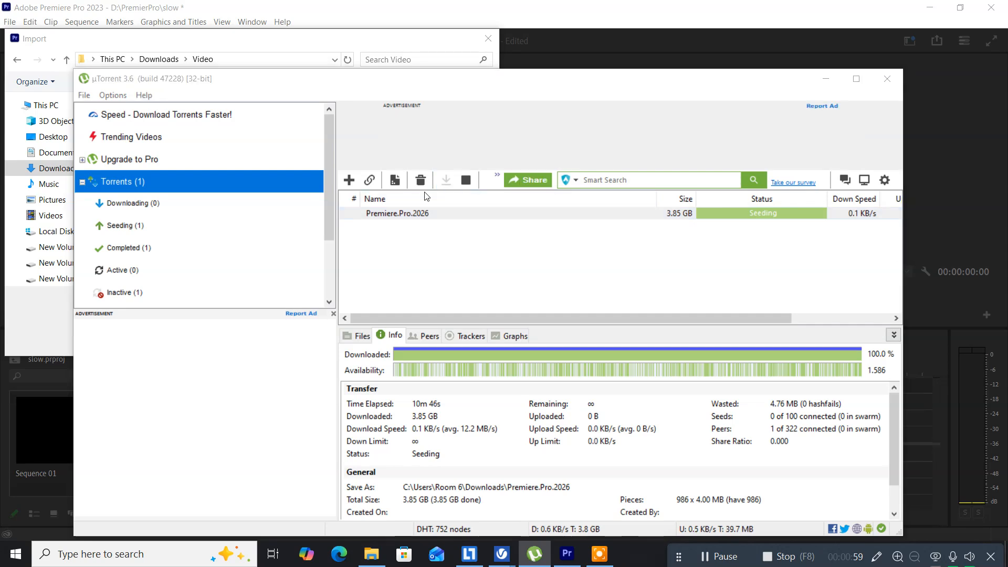
{"action": "left_click", "coordinate": [536, 285]}
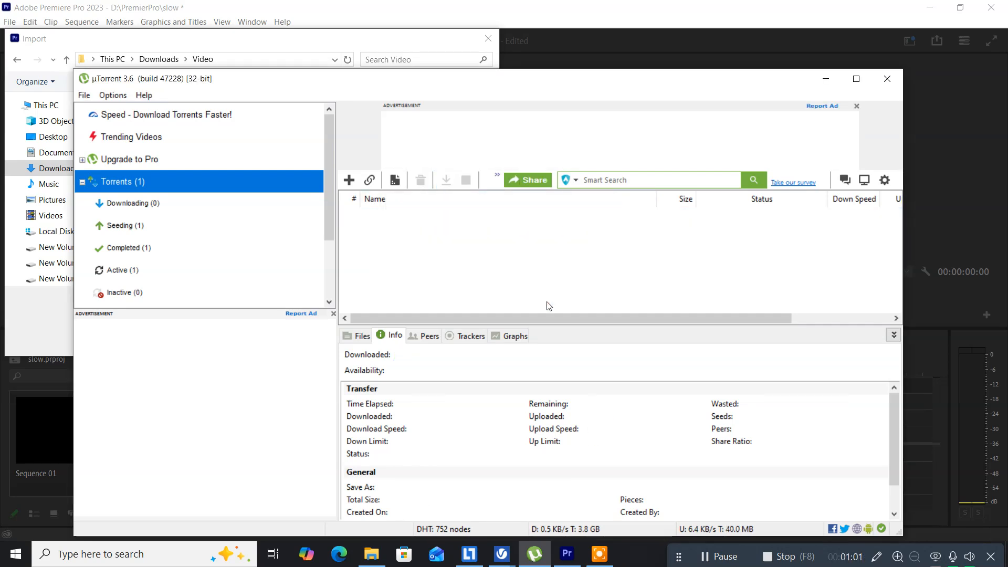
{"action": "left_click", "coordinate": [891, 74]}
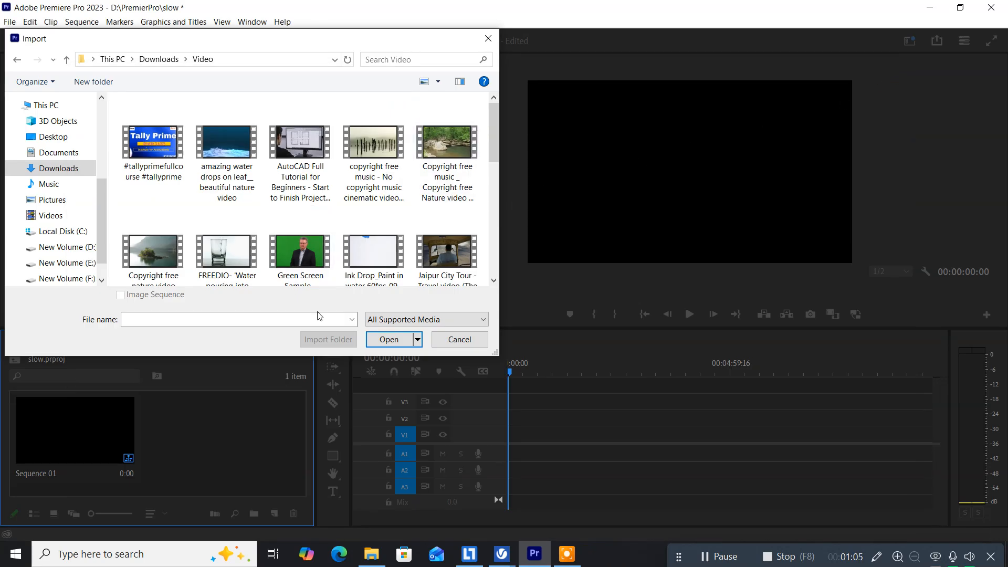
- Import the FREEDIO water pouring into glass, Ink Drop_Paint in water 60fps_09 and amazing water drops on leaf videos into the project
{"action": "left_click", "coordinate": [244, 258]}
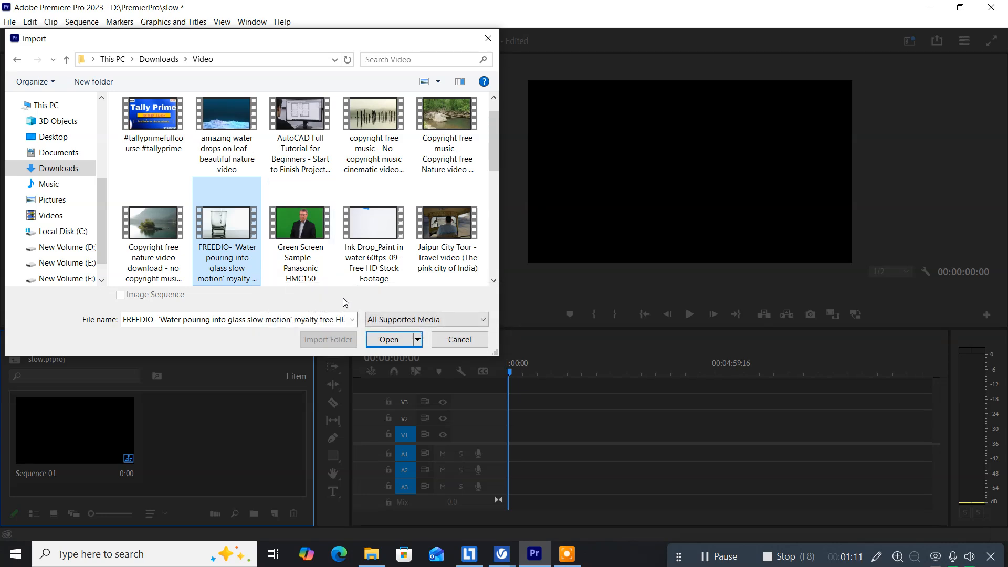
{"action": "left_click", "coordinate": [364, 235], "text": "ctrl"}
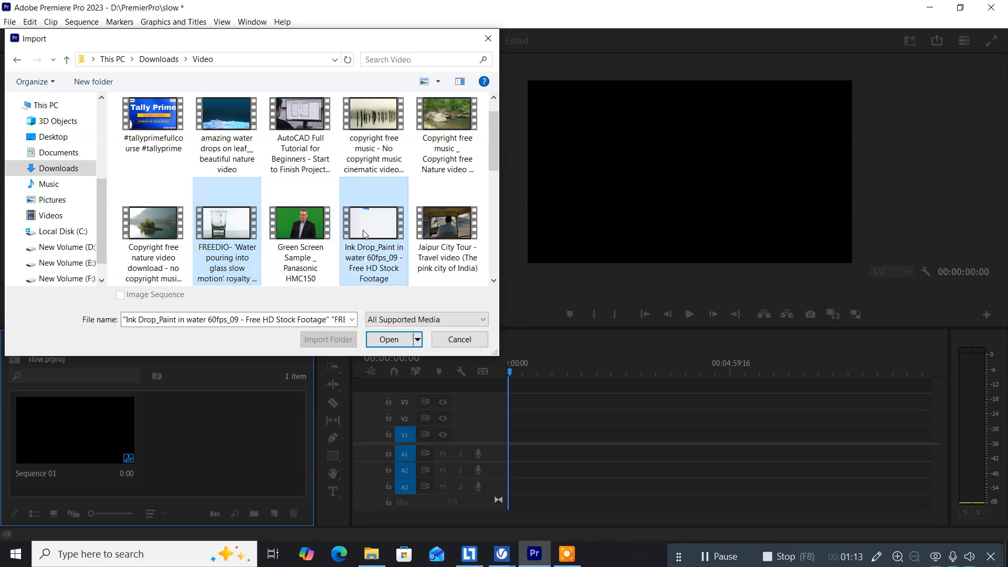
{"action": "scroll", "coordinate": [365, 235], "scroll_direction": "up", "scroll_amount": 1}
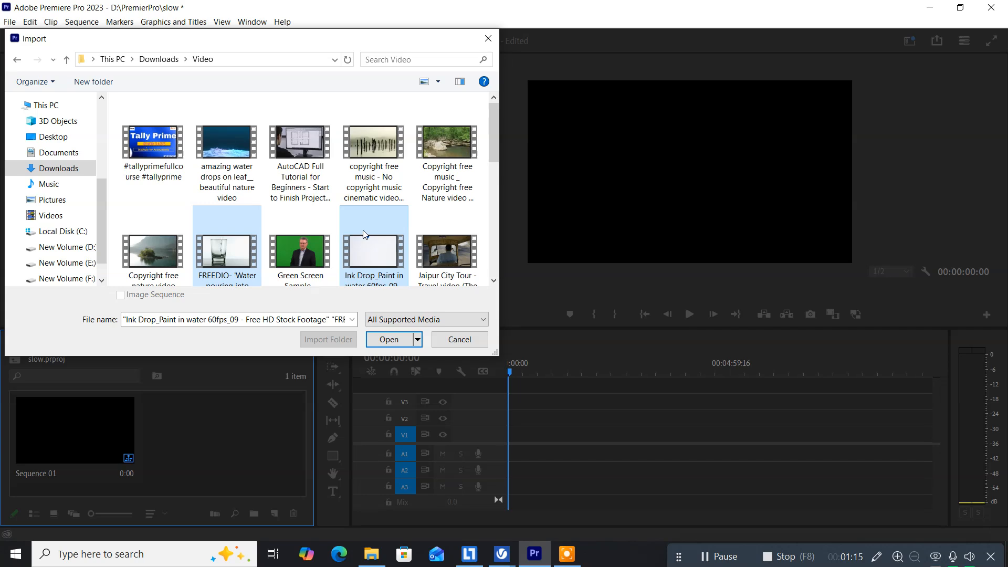
{"action": "scroll", "coordinate": [365, 235], "scroll_direction": "down", "scroll_amount": 1}
{"action": "scroll", "coordinate": [364, 234], "scroll_direction": "up", "scroll_amount": 1}
{"action": "left_click", "coordinate": [219, 156], "text": "ctrl"}
{"action": "left_click", "coordinate": [385, 342]}
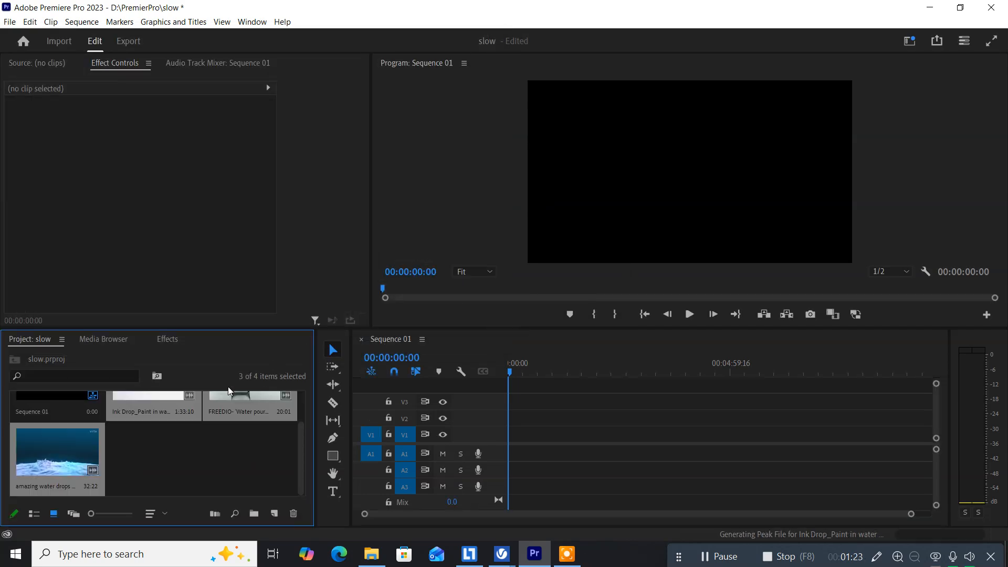
- Place the FREEDIO water pouring clip at the start of V1 and A1, keeping the existing sequence settings
{"action": "left_click", "coordinate": [154, 462]}
{"action": "scroll", "coordinate": [150, 452], "scroll_direction": "up", "scroll_amount": 1}
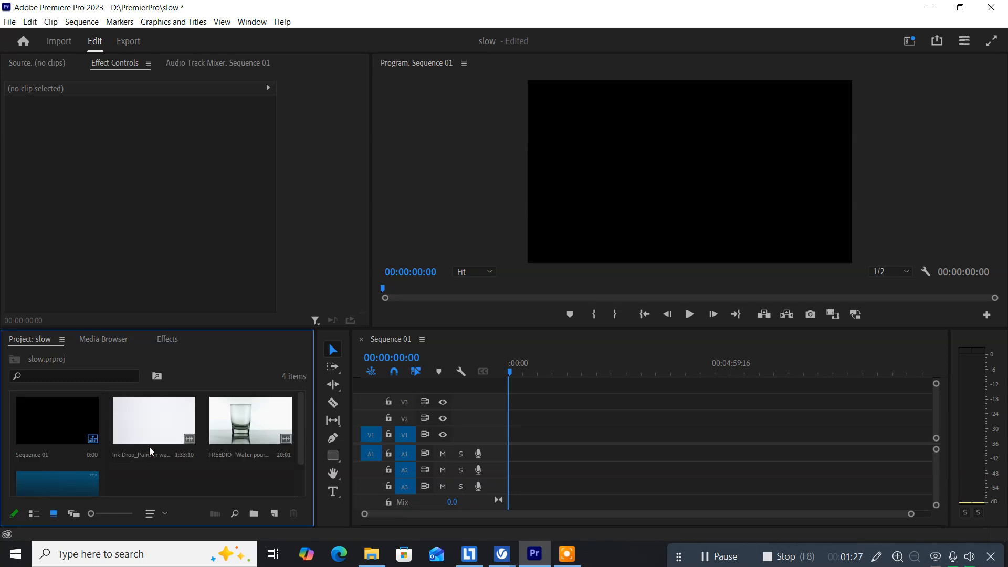
{"action": "left_click", "coordinate": [251, 410]}
{"action": "left_click_drag", "start_coordinate": [276, 422], "coordinate": [455, 445]}
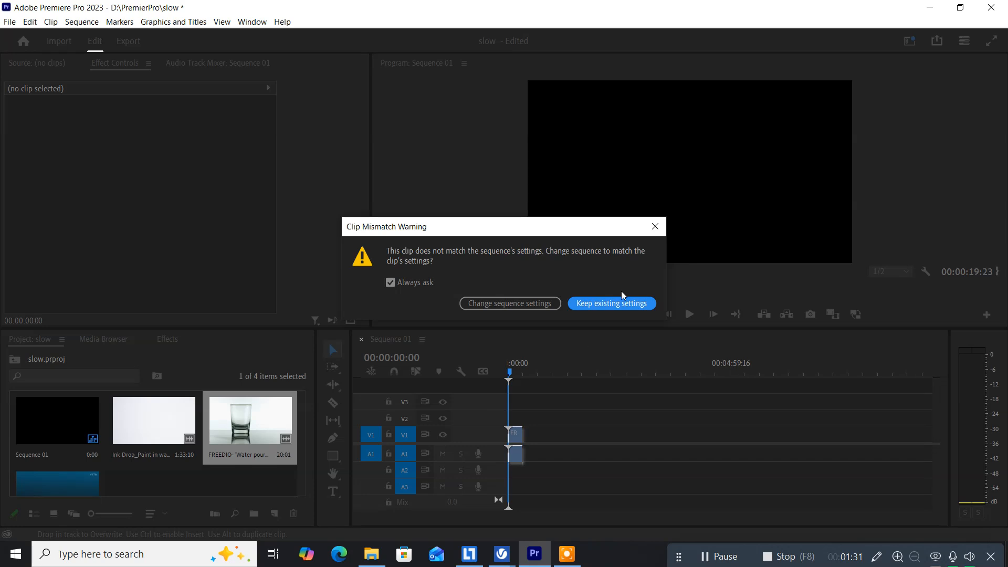
{"action": "left_click", "coordinate": [611, 303]}
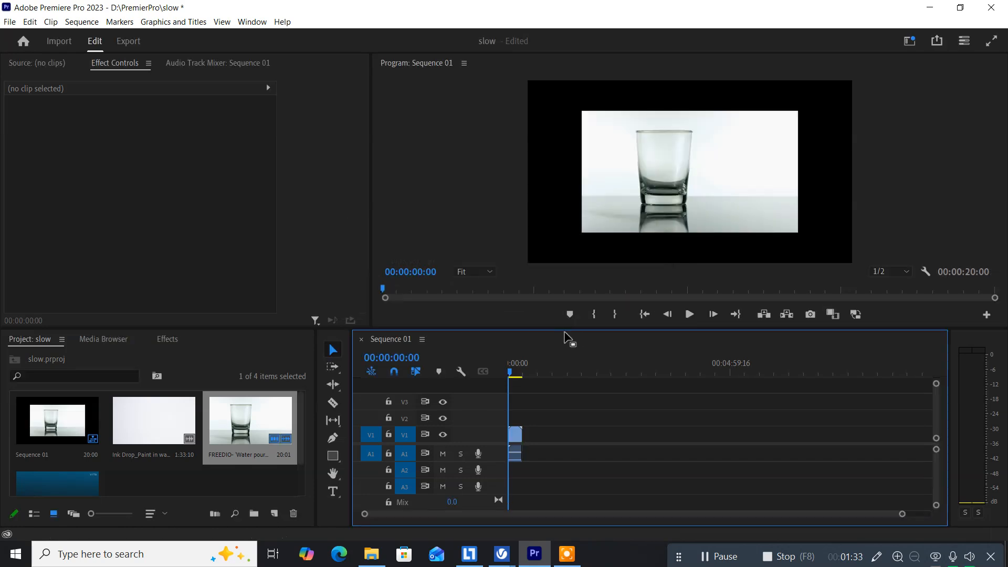
- Set the Scale of the water pouring clip on V1 to 152 so it fills the frame
{"action": "left_click", "coordinate": [518, 439]}
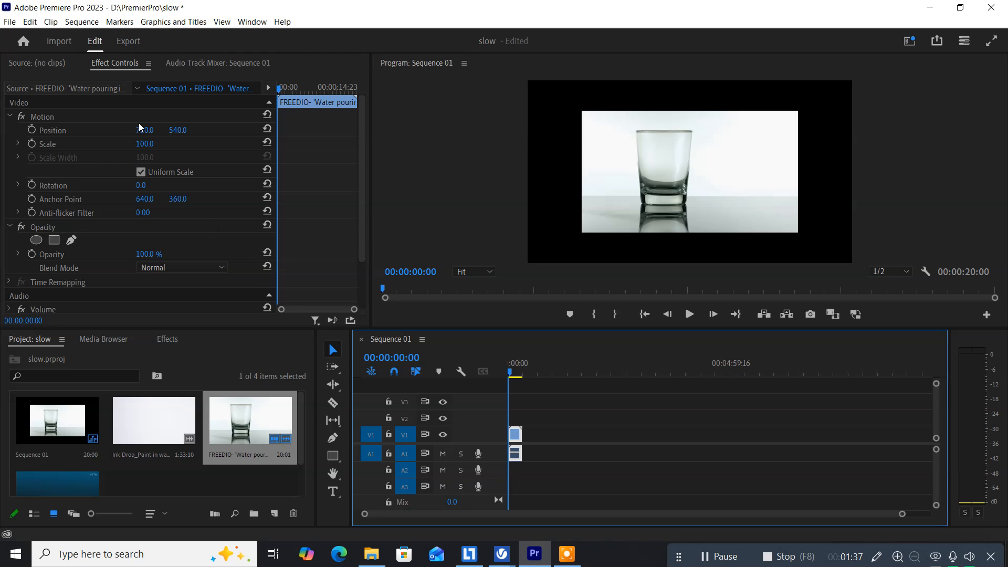
{"action": "left_click", "coordinate": [146, 144]}
{"action": "left_click_drag", "start_coordinate": [146, 144], "coordinate": [174, 144]}
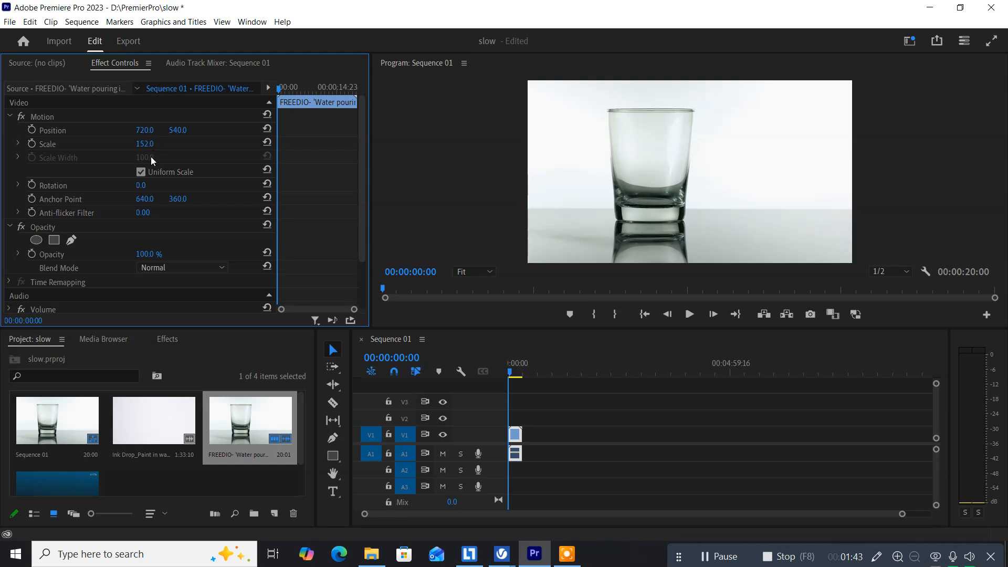
- Preview the water pouring clip in the sequence twice and return the playhead to 00:00:00:00
{"action": "key", "text": "space"}
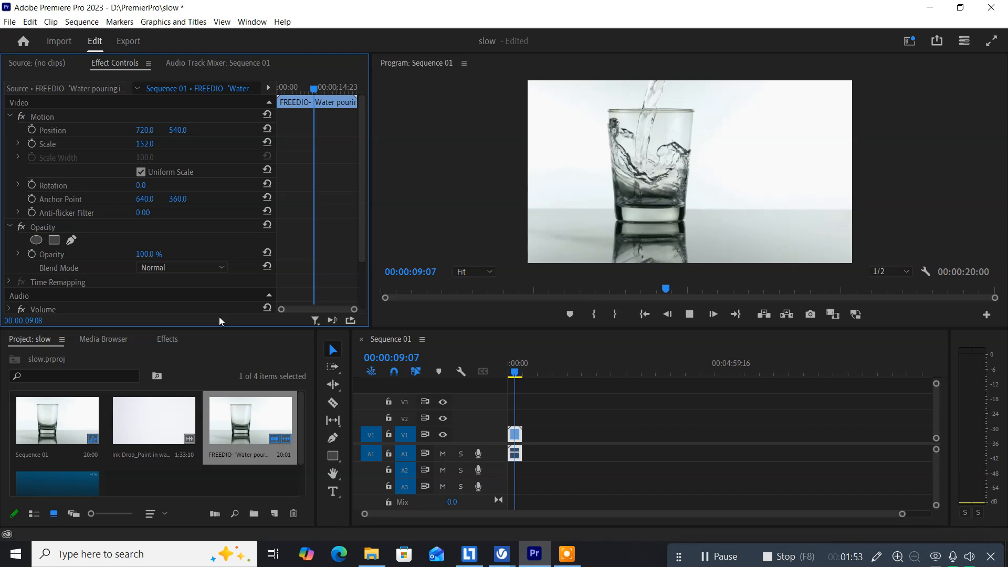
{"action": "key", "text": "space"}
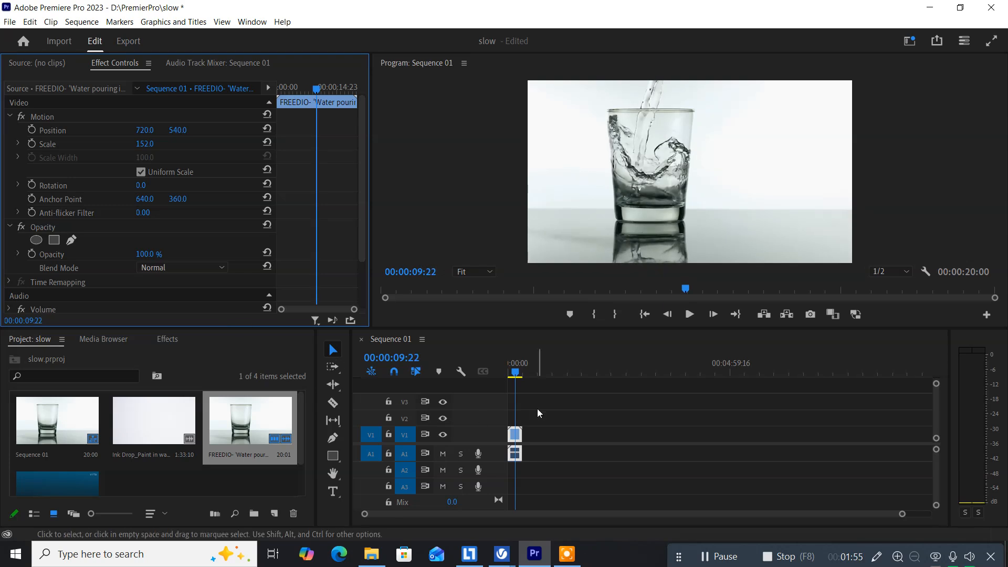
{"action": "left_click_drag", "start_coordinate": [517, 374], "coordinate": [491, 373]}
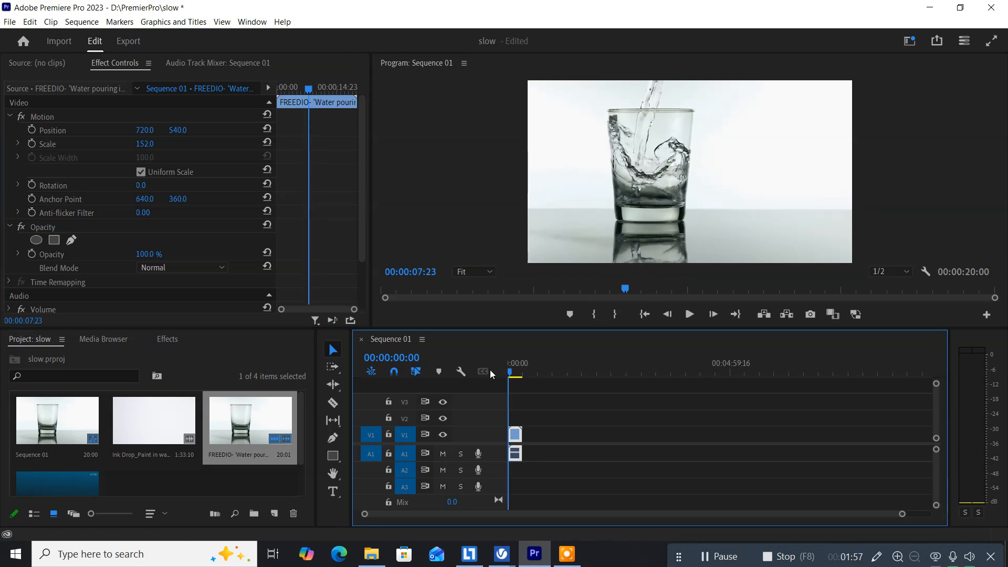
{"action": "key", "text": "space"}
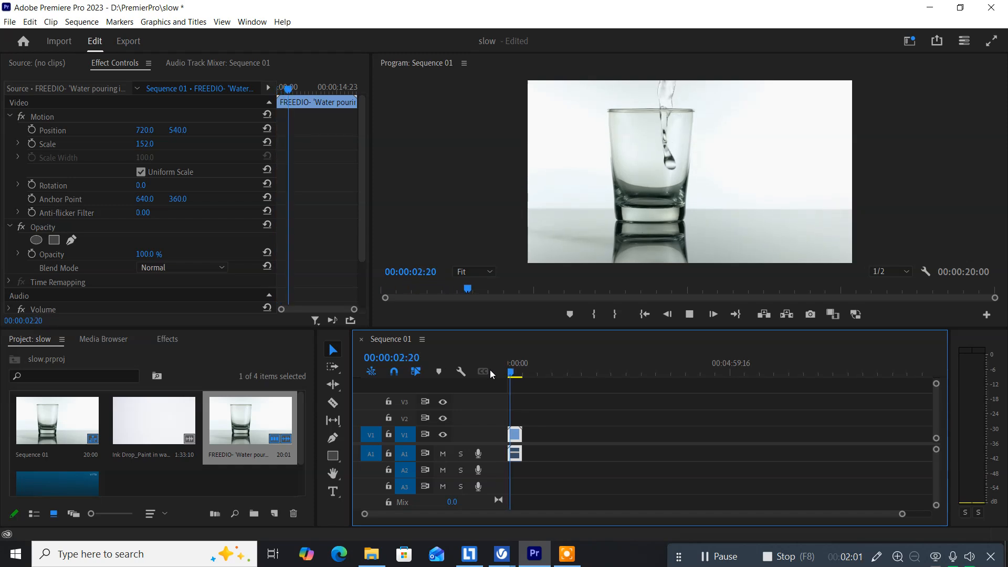
{"action": "key", "text": "space"}
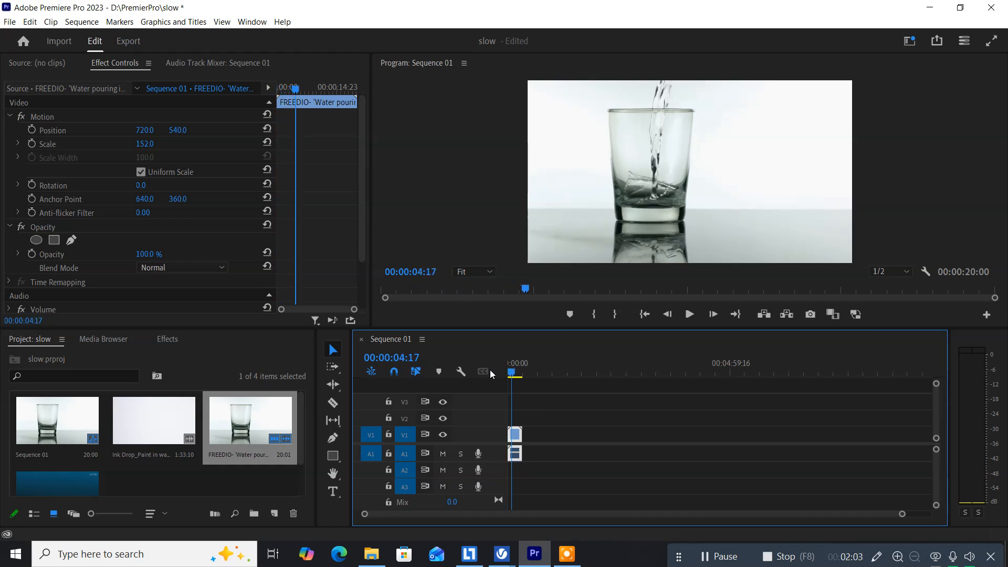
{"action": "left_click_drag", "start_coordinate": [511, 372], "coordinate": [477, 372]}
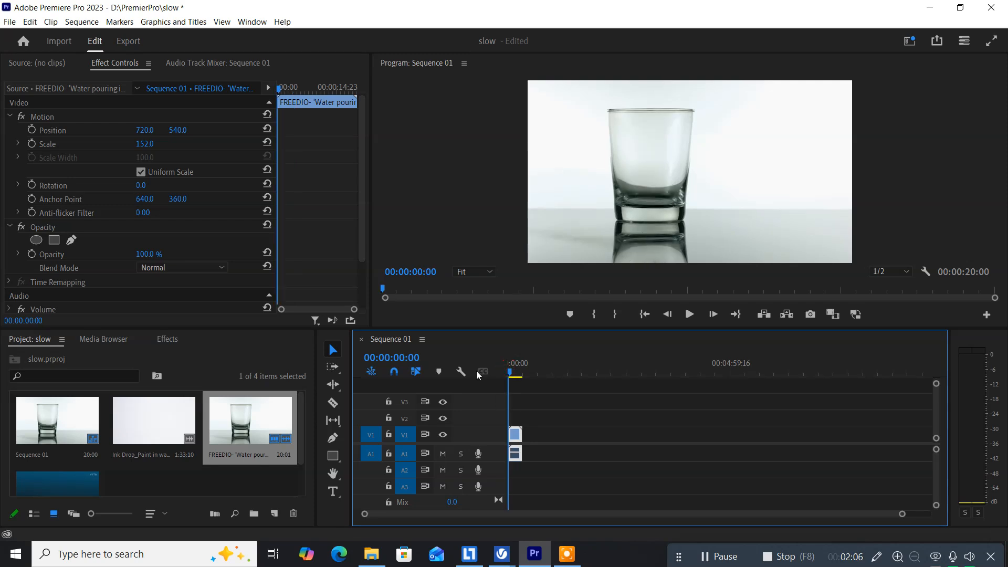
{"action": "right_click", "coordinate": [515, 437]}
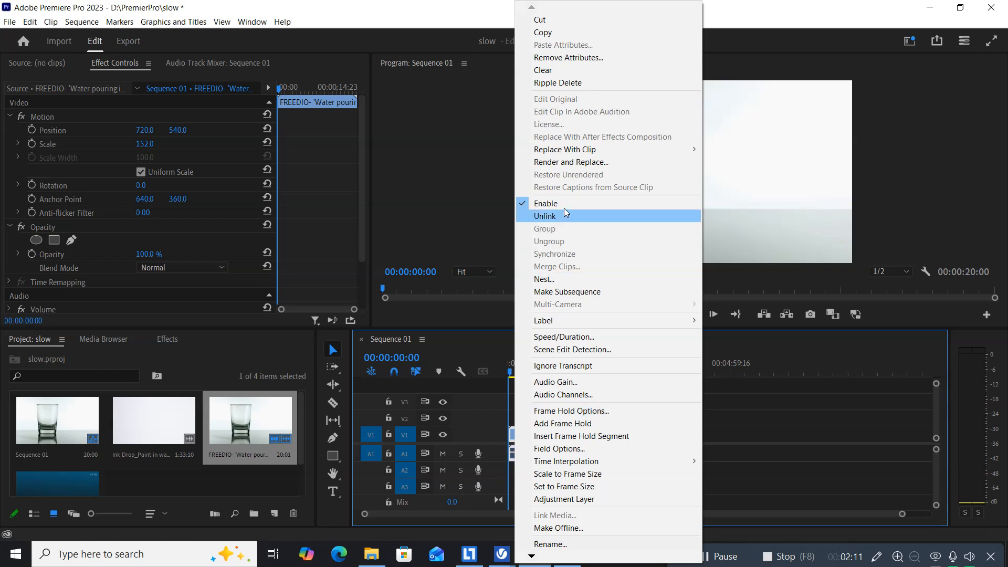
{"action": "left_click", "coordinate": [565, 214]}
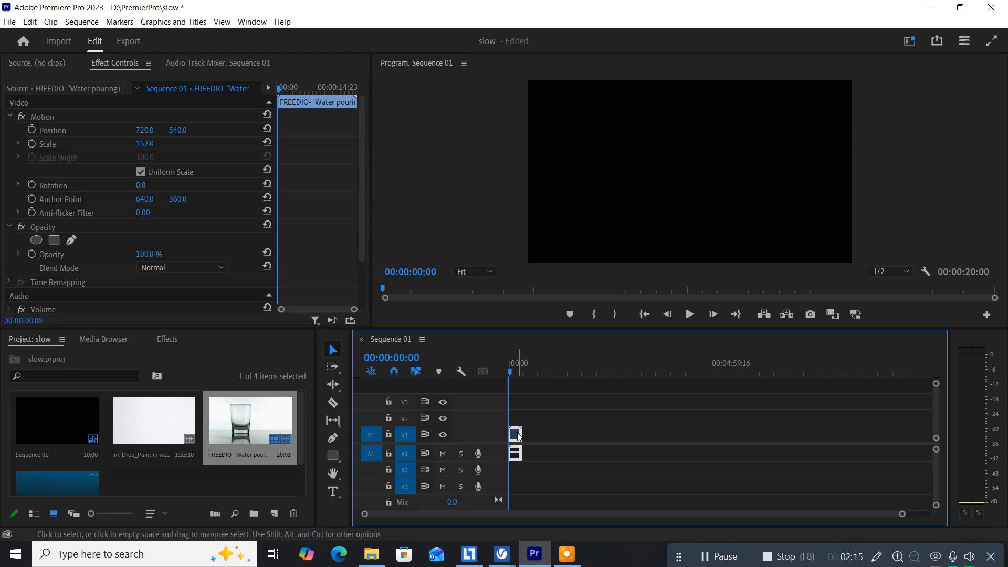
{"action": "key", "text": "space"}
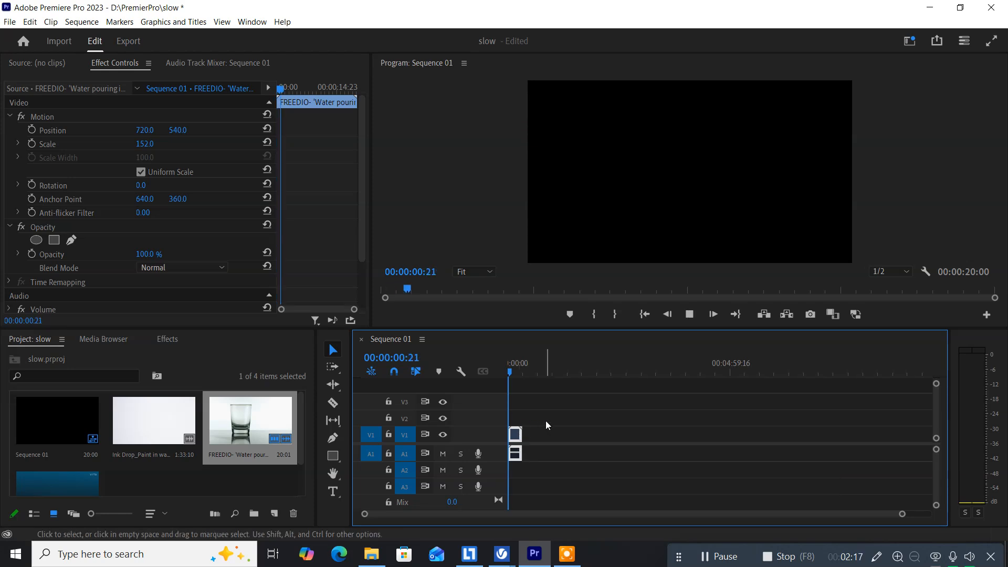
{"action": "key", "text": "space"}
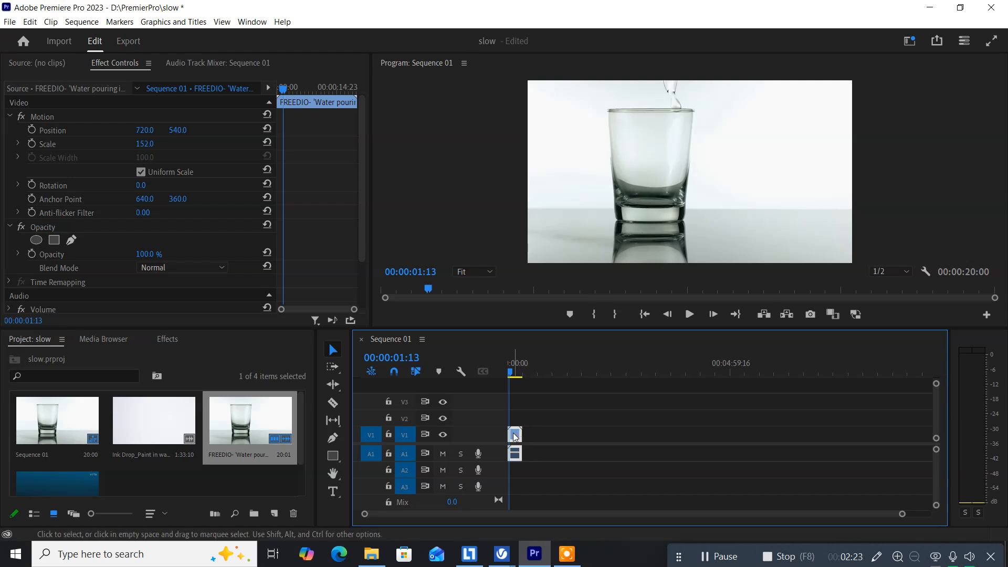
- Unlink the water pouring clip's video from its audio and select only the audio part on A1
{"action": "left_click", "coordinate": [513, 432]}
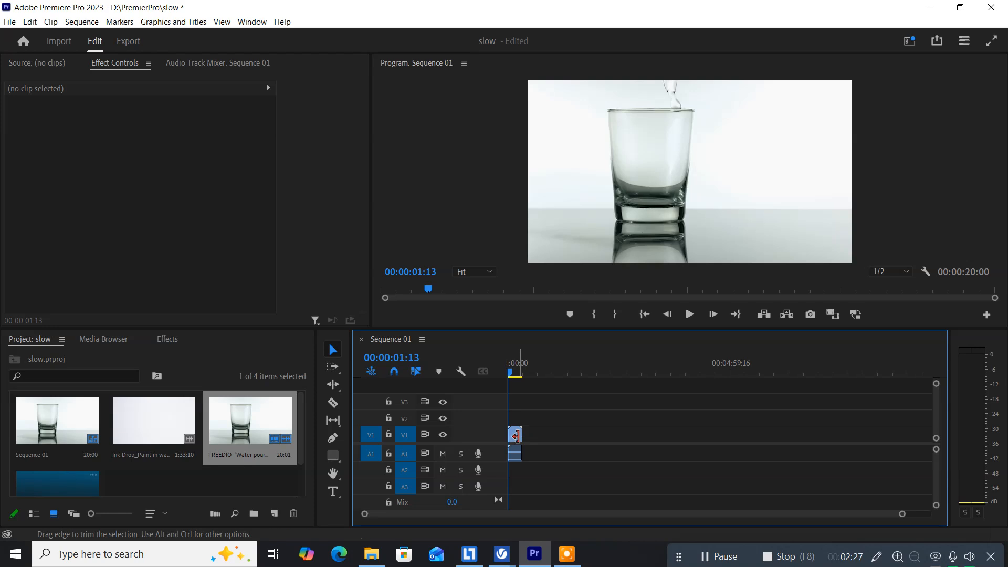
{"action": "left_click", "coordinate": [518, 440]}
{"action": "right_click", "coordinate": [514, 438]}
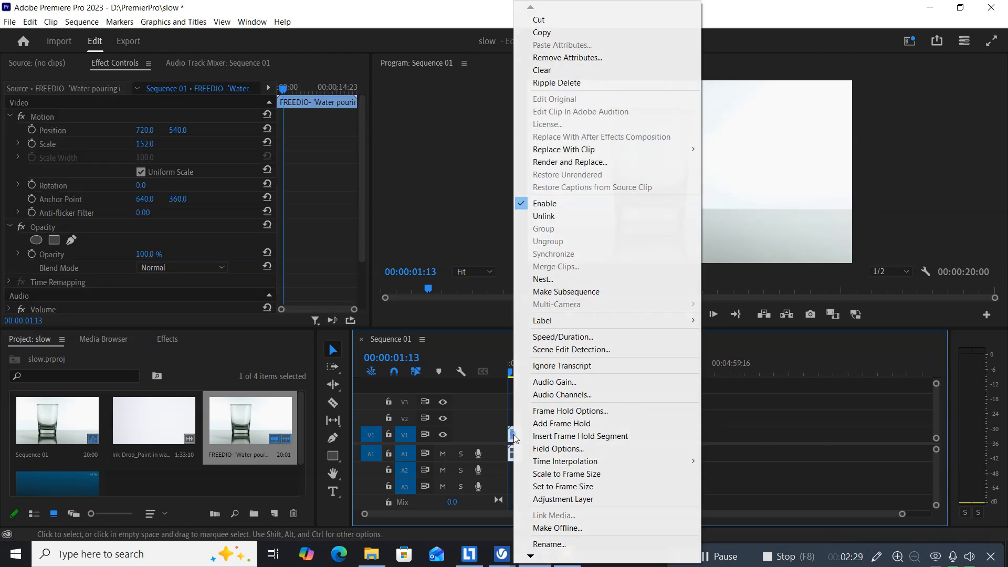
{"action": "left_click", "coordinate": [565, 219]}
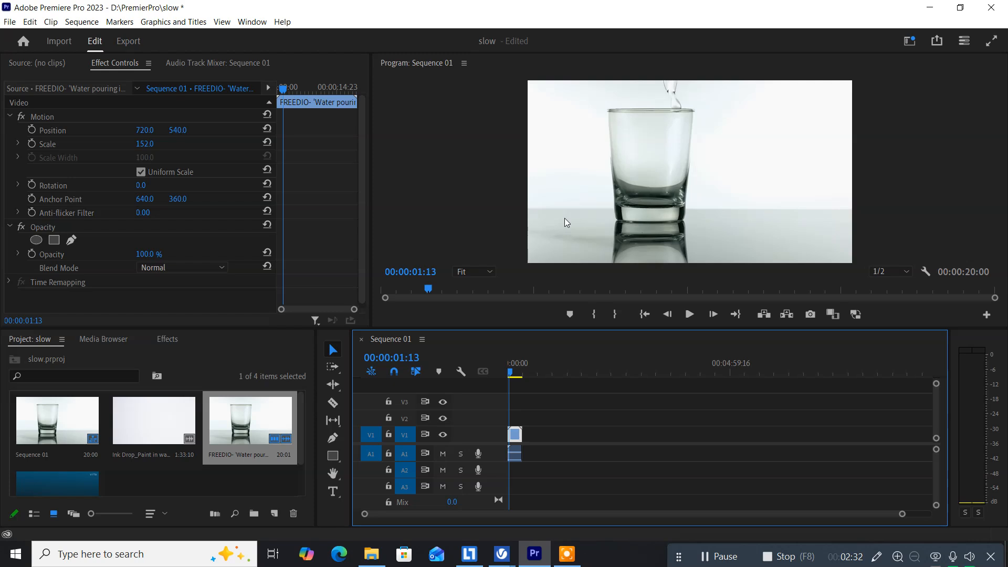
{"action": "left_click", "coordinate": [533, 468]}
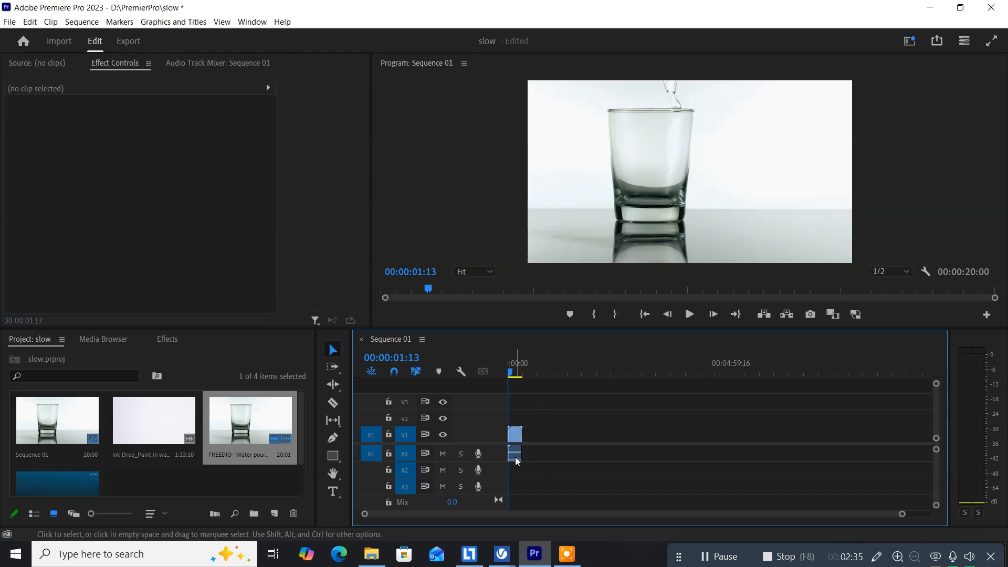
{"action": "left_click", "coordinate": [516, 459]}
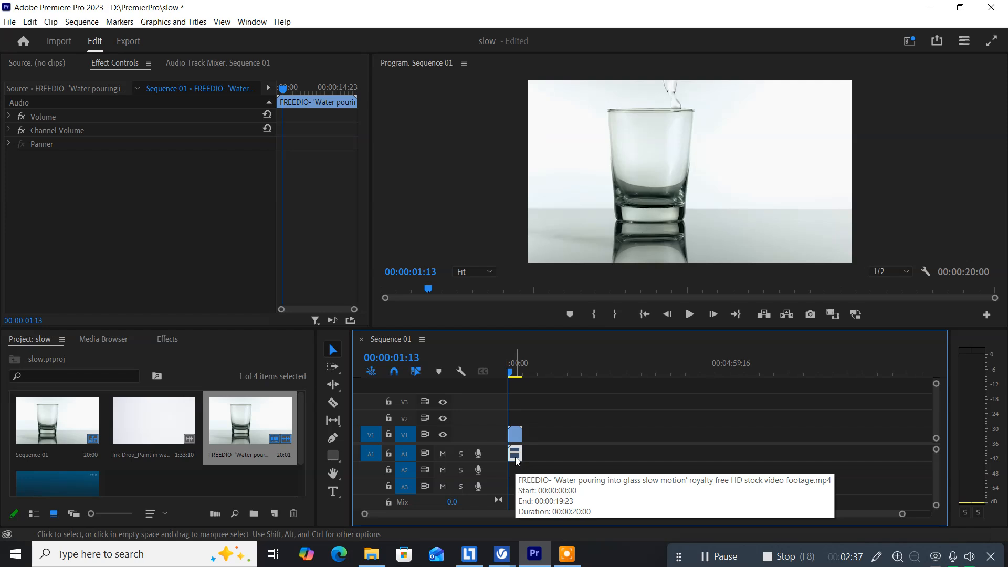
- Delete the water pouring clip's audio part from A1
{"action": "key", "text": "Delete"}
- Set the speed of the water pouring clip on V1 to 50% and play back the slowed footage
{"action": "left_click", "coordinate": [516, 435]}
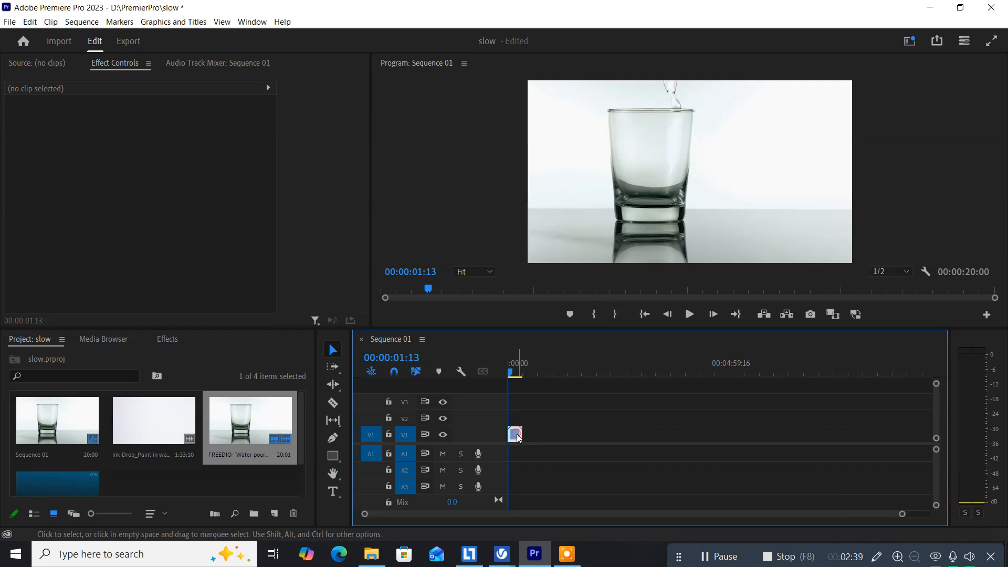
{"action": "right_click", "coordinate": [515, 435]}
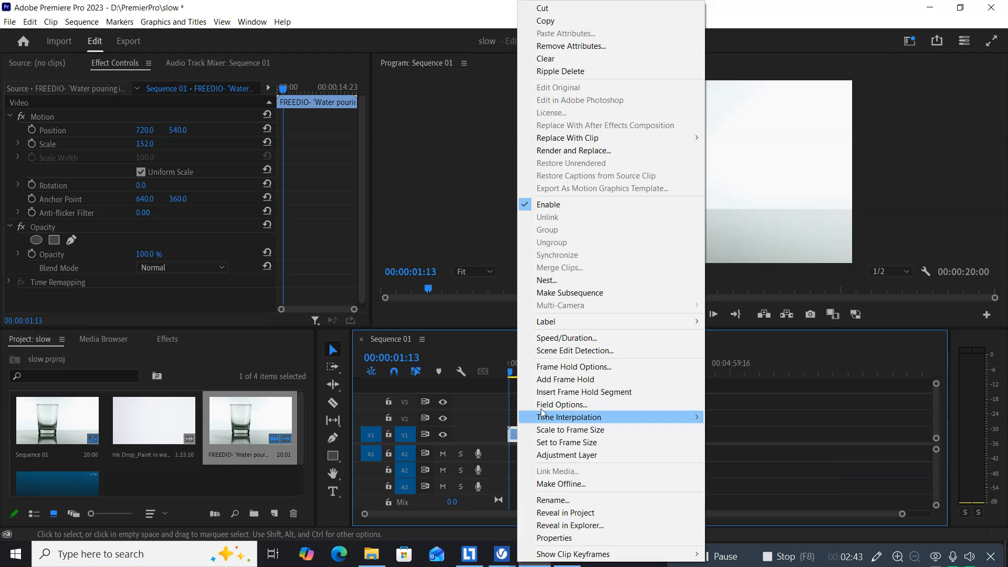
{"action": "left_click", "coordinate": [582, 339]}
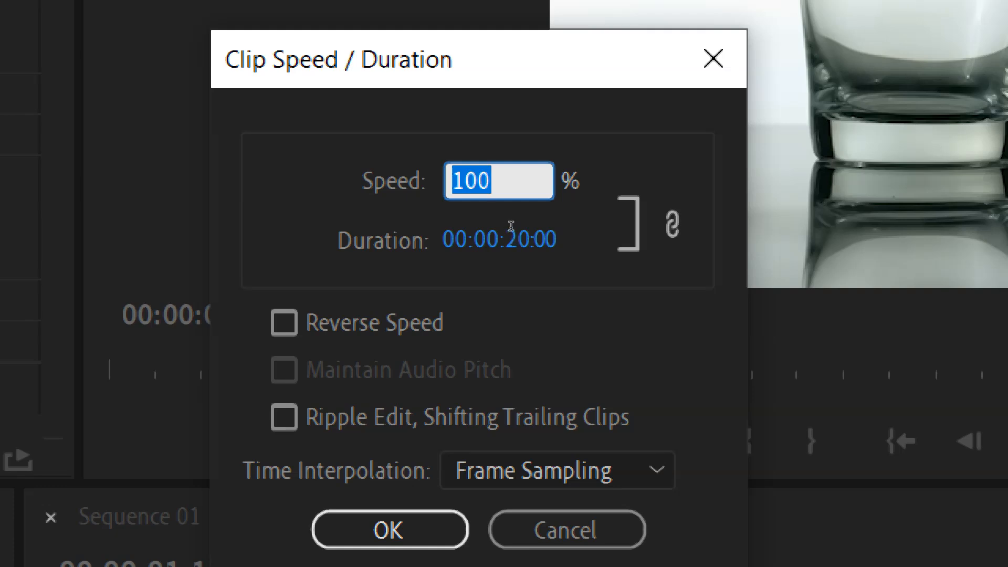
{"action": "left_click_drag", "start_coordinate": [511, 227], "coordinate": [485, 226]}
{"action": "type", "text": "50"}
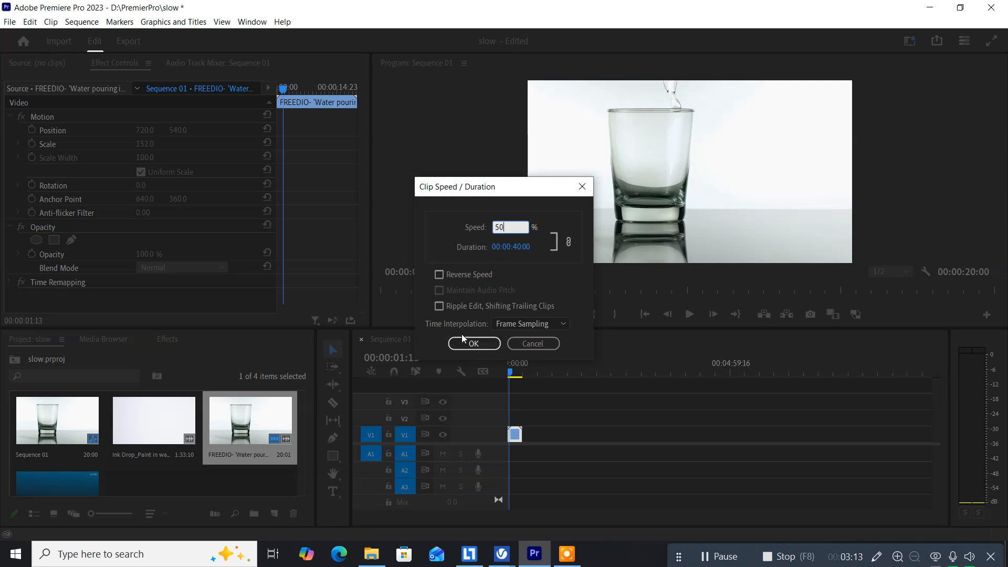
{"action": "left_click", "coordinate": [472, 344]}
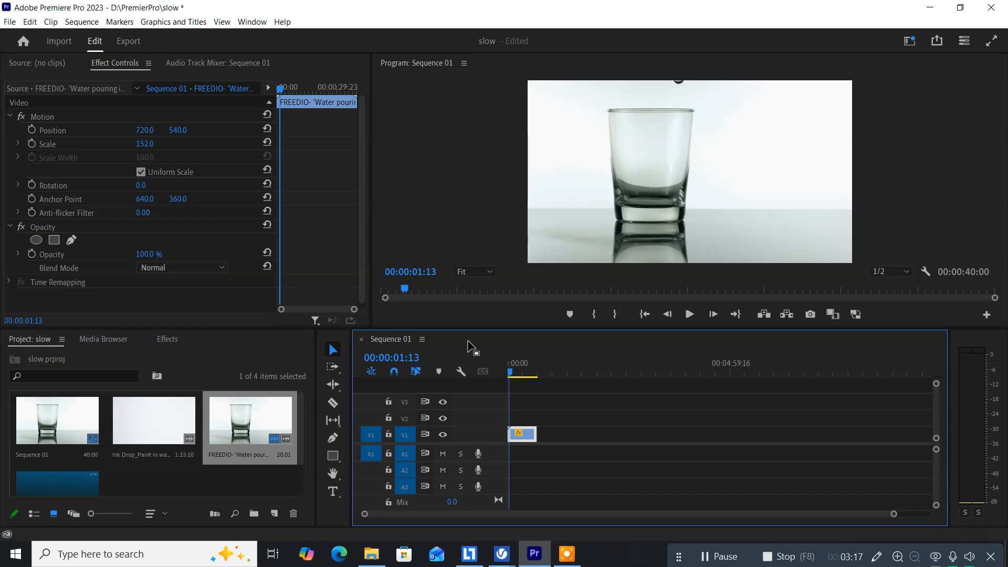
{"action": "key", "text": "space"}
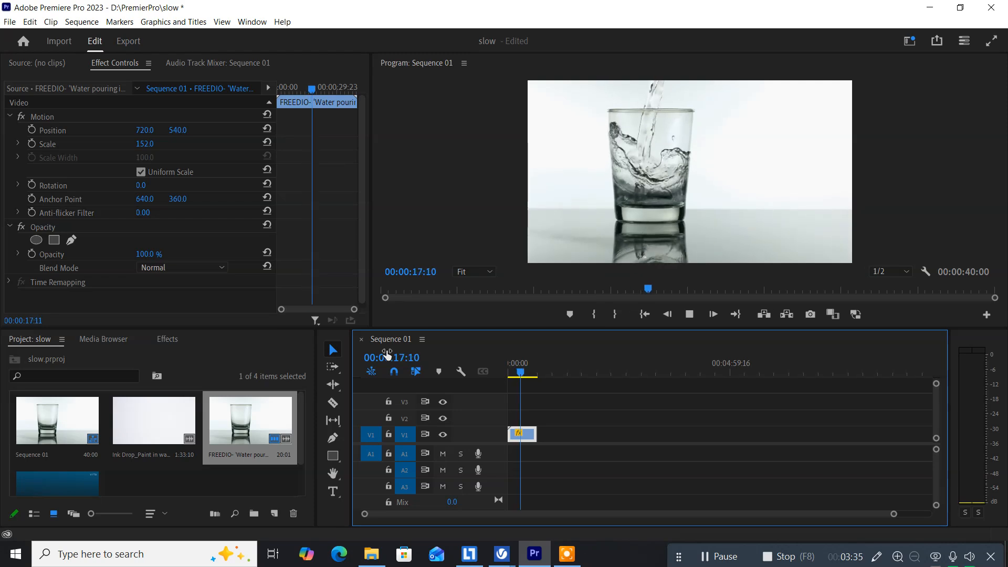
{"action": "key", "text": "space"}
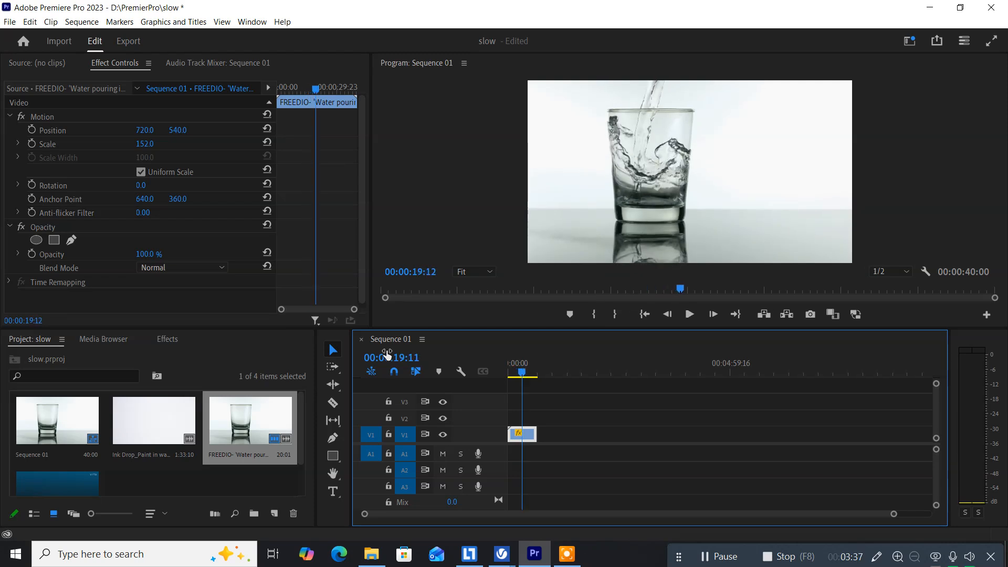
- Split the water pouring clip on V1 at 00:00:18:14 with the Razor tool
{"action": "left_click", "coordinate": [522, 374]}
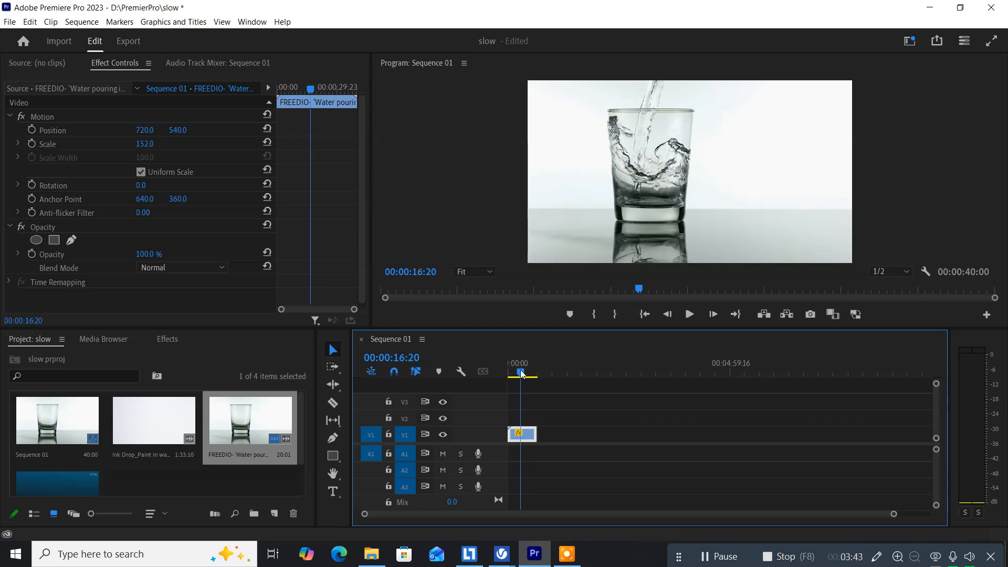
{"action": "left_click_drag", "start_coordinate": [521, 374], "coordinate": [523, 373]}
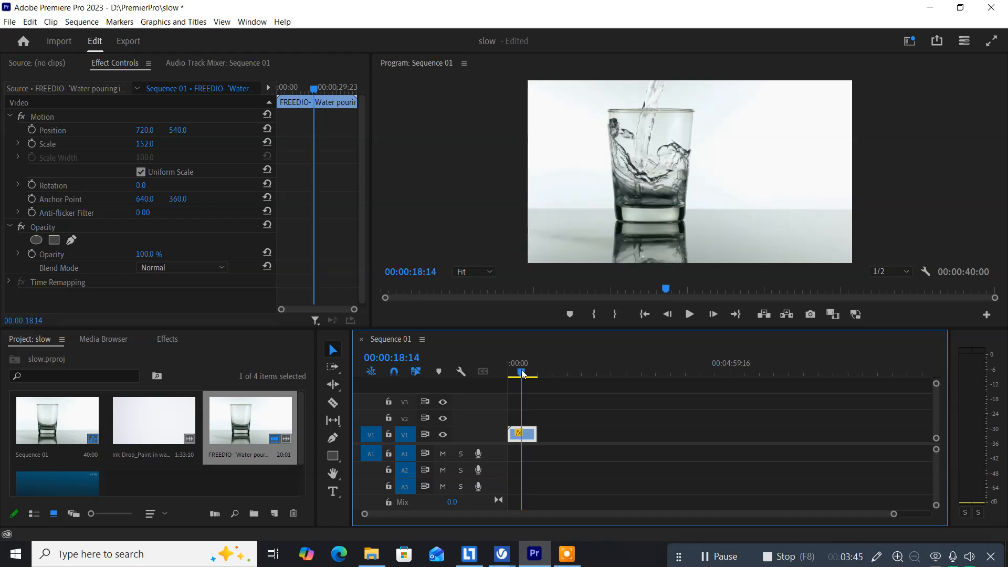
{"action": "left_click", "coordinate": [331, 404]}
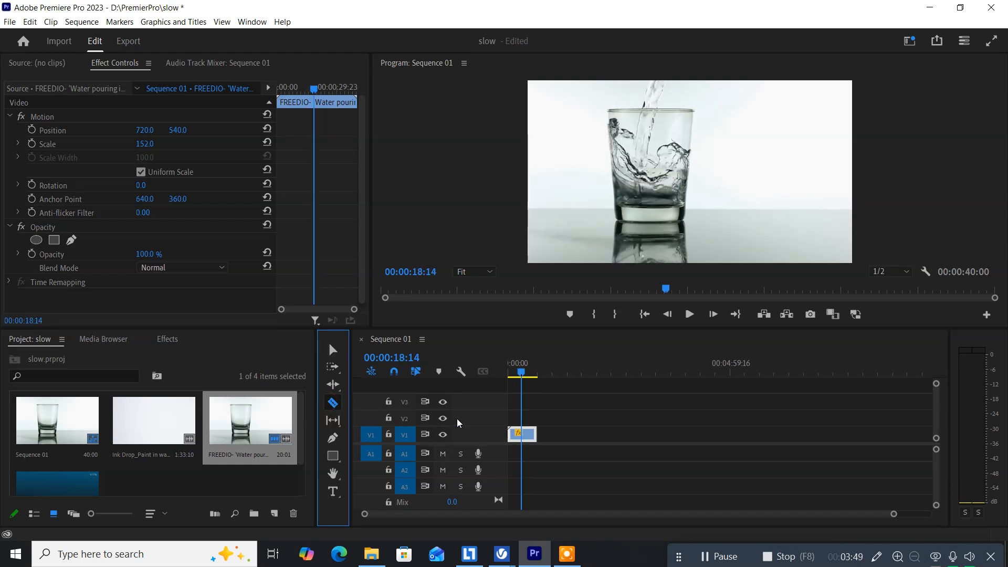
{"action": "left_click", "coordinate": [526, 435]}
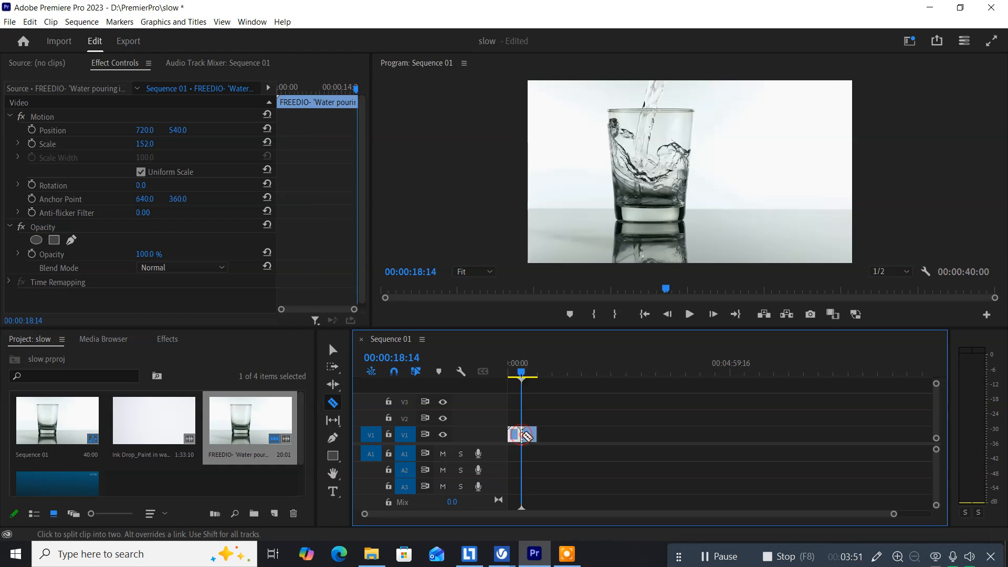
{"action": "left_click", "coordinate": [334, 350]}
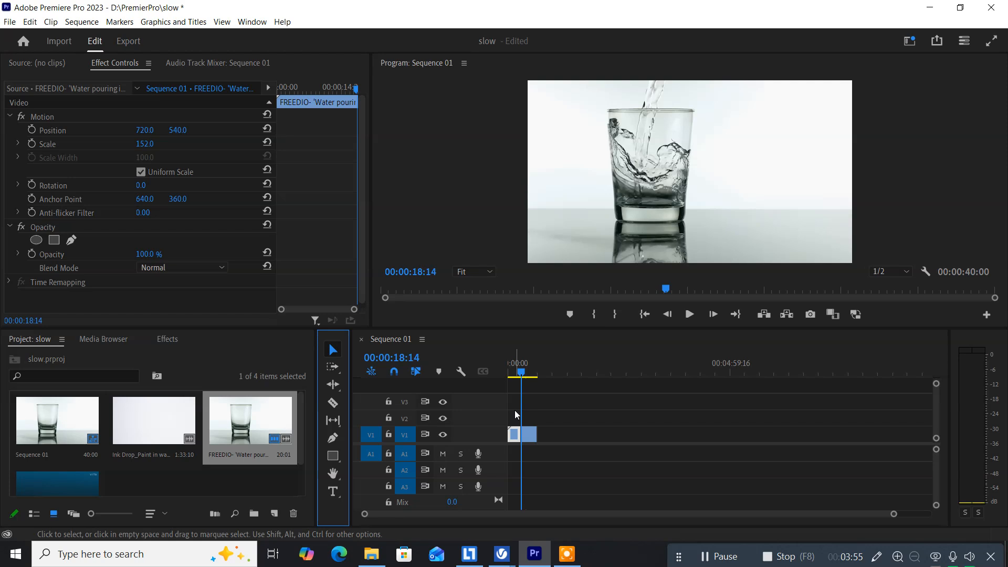
- Set the speed of the water pouring clip's second part to 100%
{"action": "right_click", "coordinate": [531, 435]}
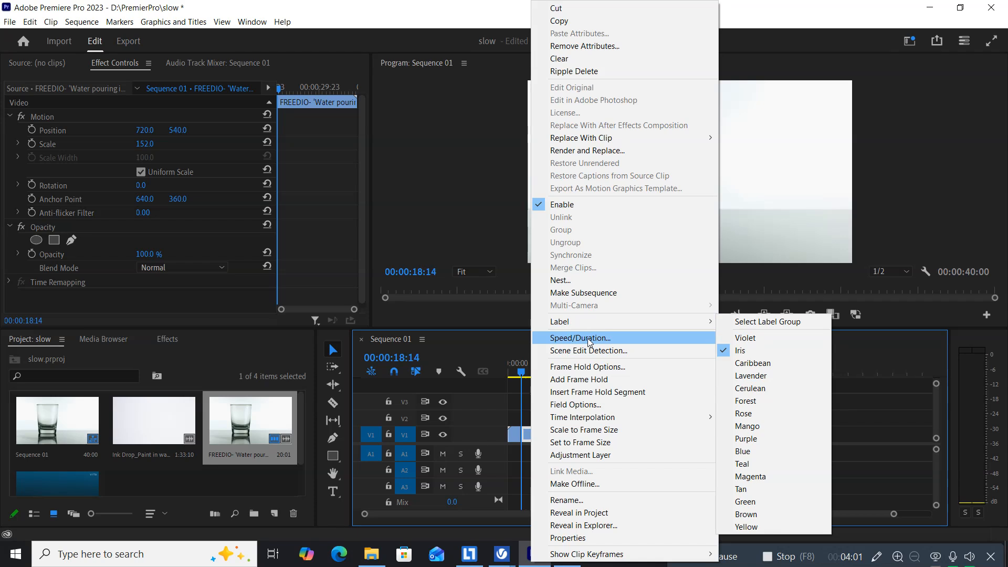
{"action": "left_click", "coordinate": [580, 338]}
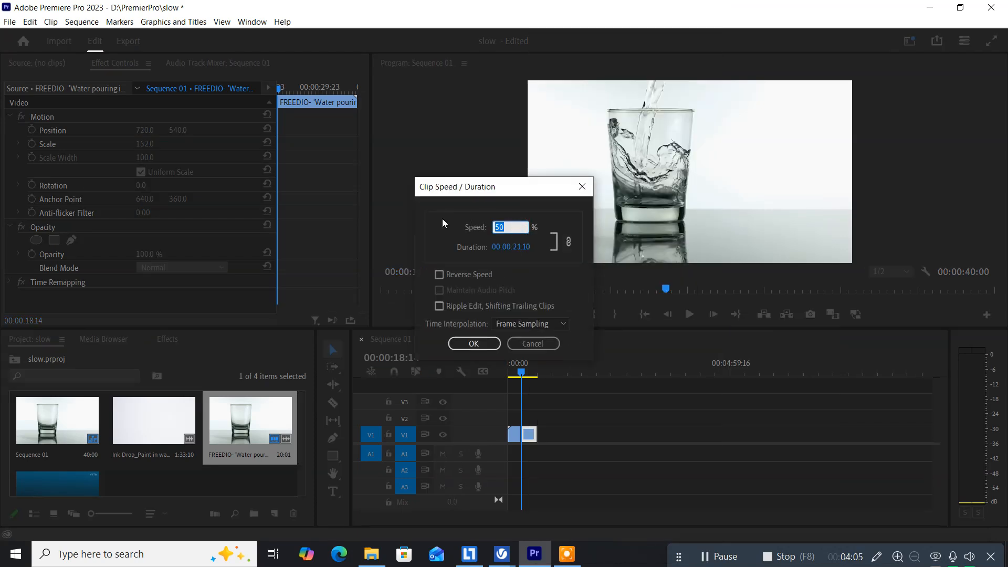
{"action": "type", "text": "100"}
{"action": "left_click", "coordinate": [472, 344]}
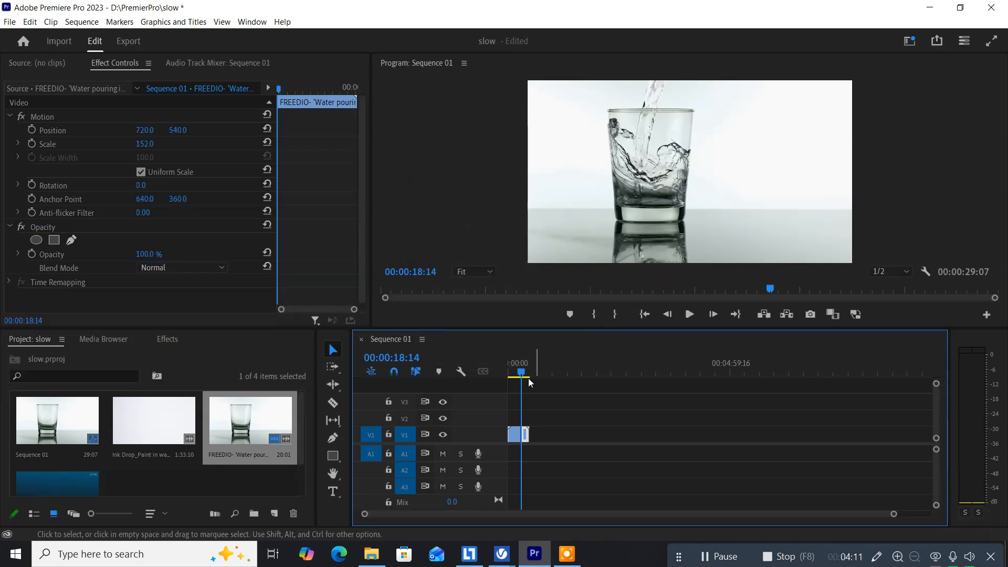
- Play the sequence from 00:00:00:00 across the split to compare the slow part with the normal-speed part
{"action": "left_click_drag", "start_coordinate": [522, 375], "coordinate": [468, 364]}
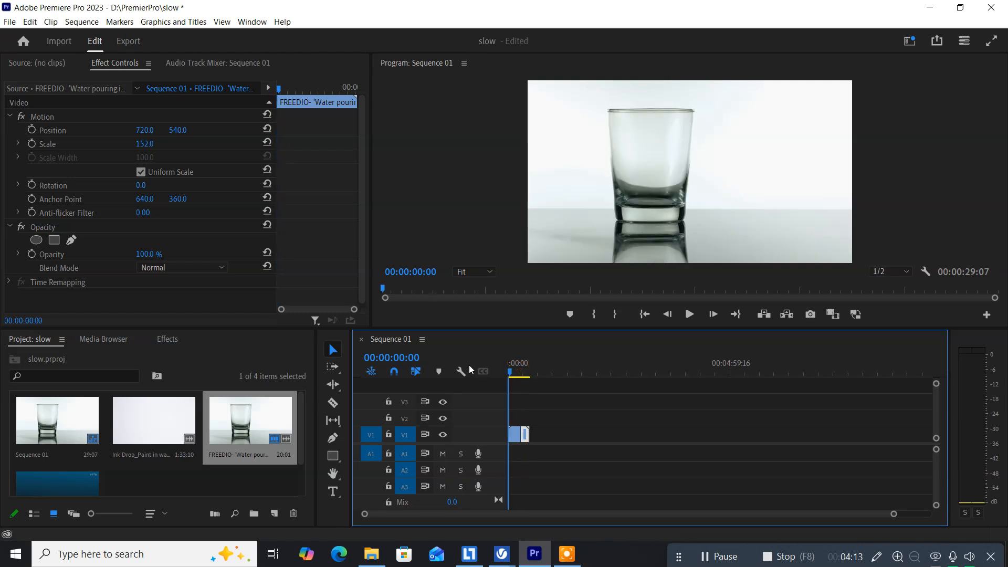
{"action": "key", "text": "space"}
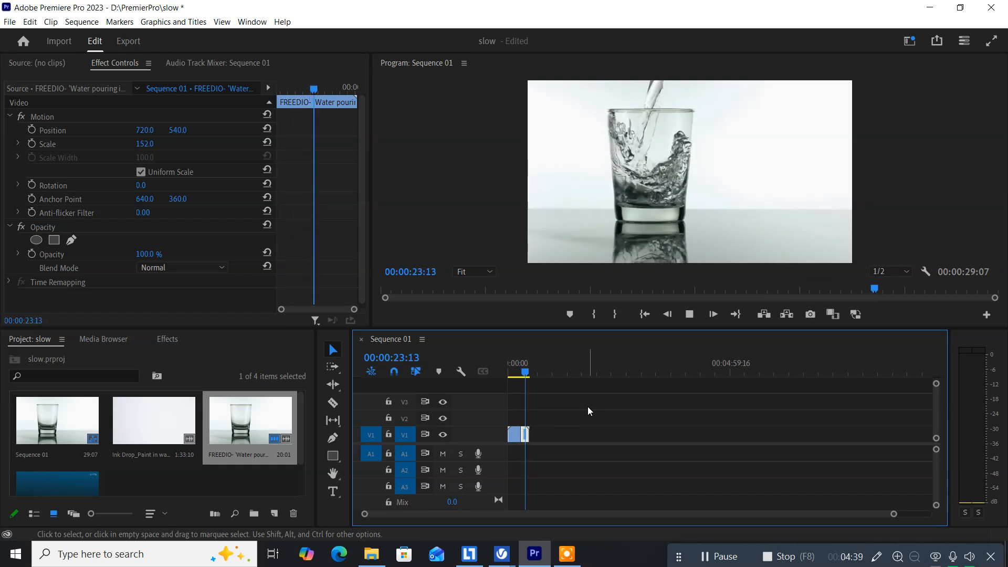
{"action": "key", "text": "space"}
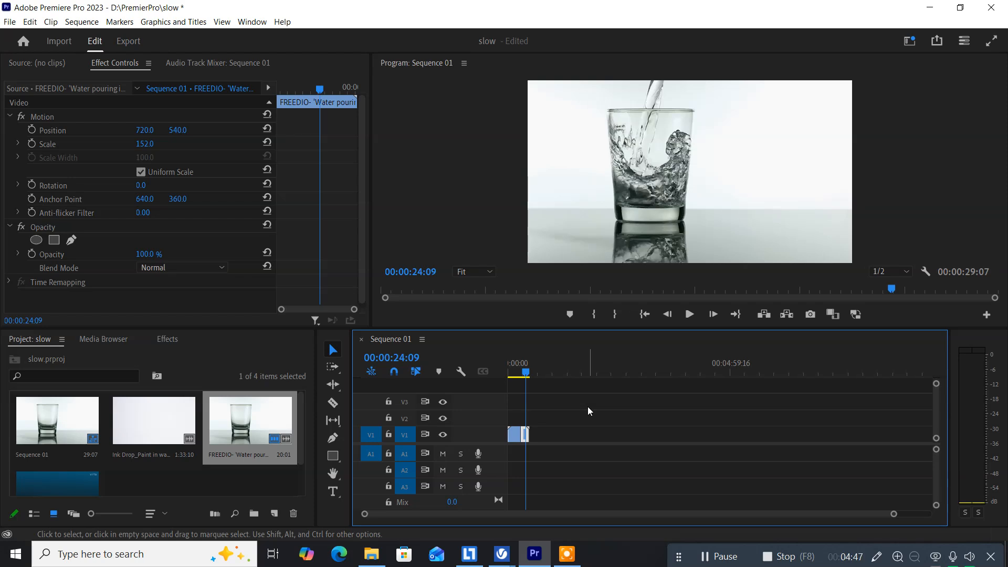
- Undo the second part's speed change, the split and the 50% slowdown of the water pouring clip
{"action": "key", "text": "ctrl+z"}
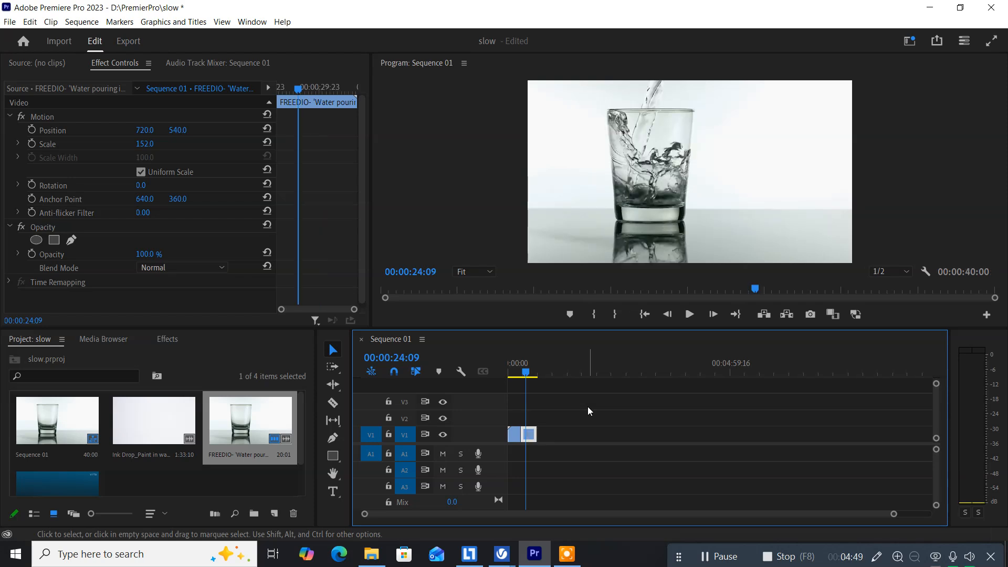
{"action": "key", "text": "ctrl+z"}
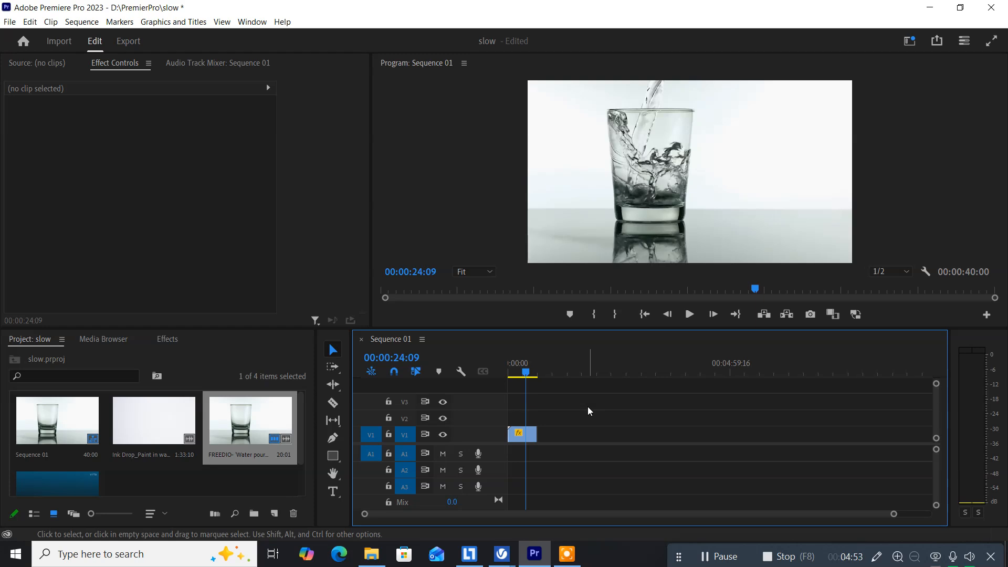
{"action": "key", "text": "ctrl+z"}
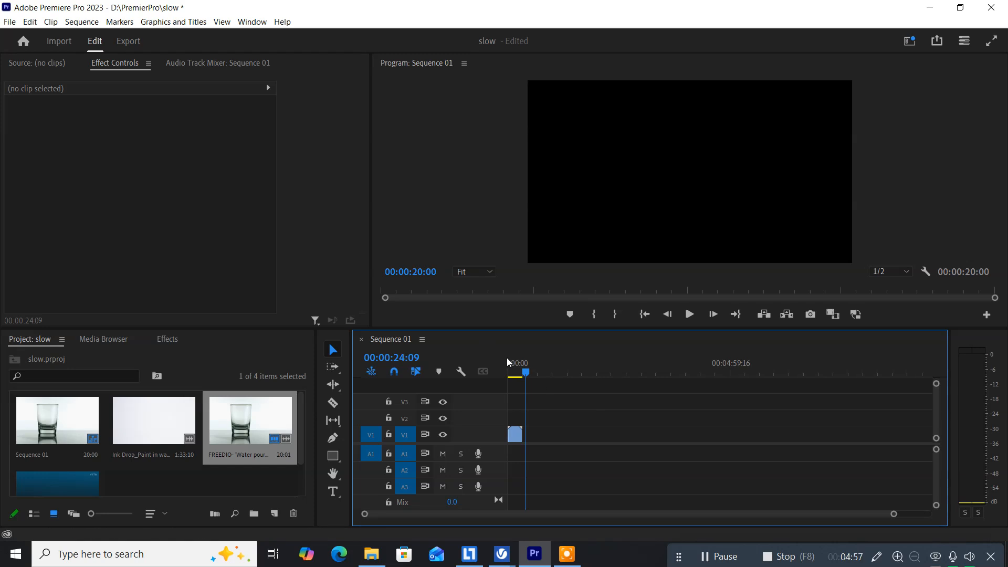
- Play the water pouring clip from 00:00:00:00 at its original speed
{"action": "left_click_drag", "start_coordinate": [527, 374], "coordinate": [488, 371]}
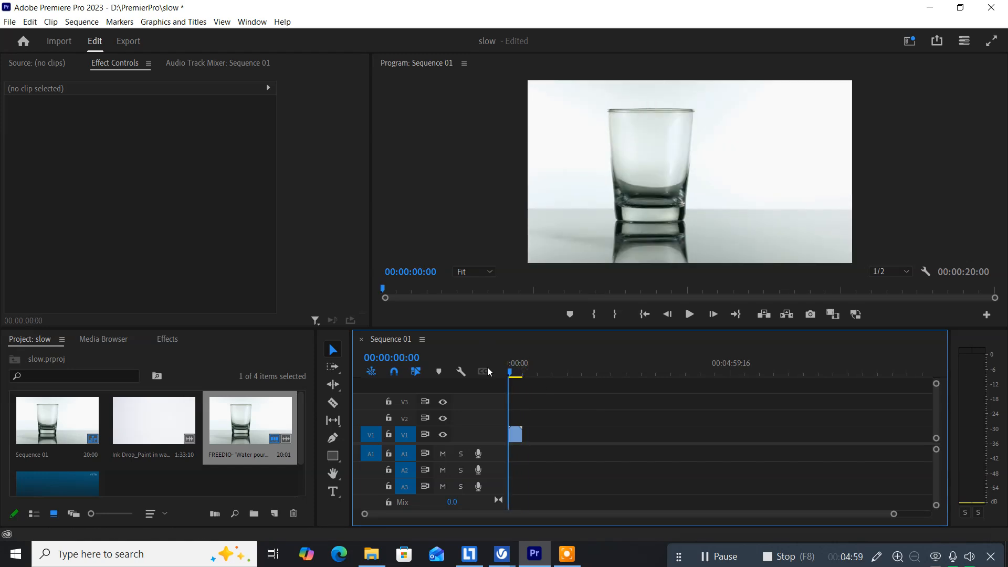
{"action": "key", "text": "space"}
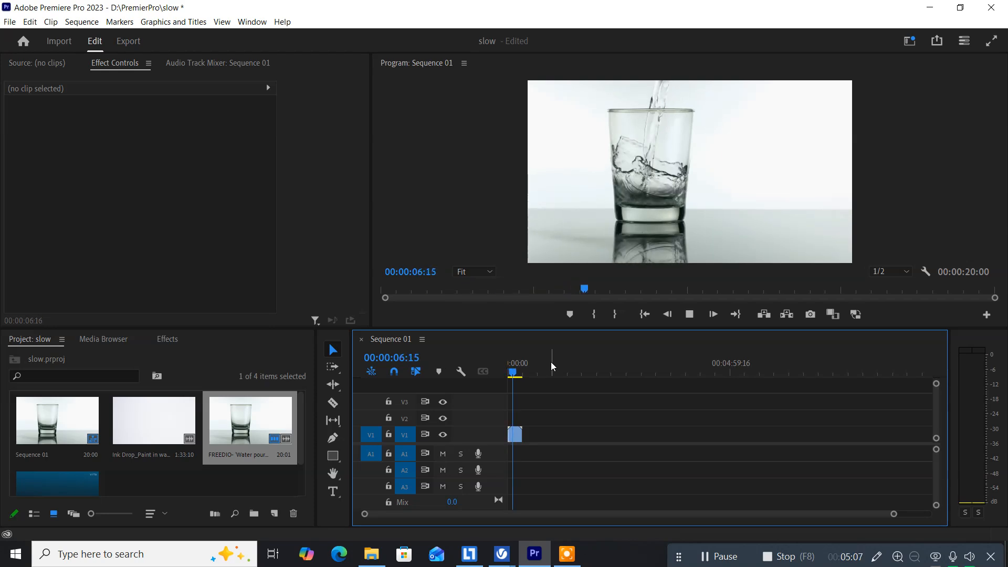
{"action": "key", "text": "space"}
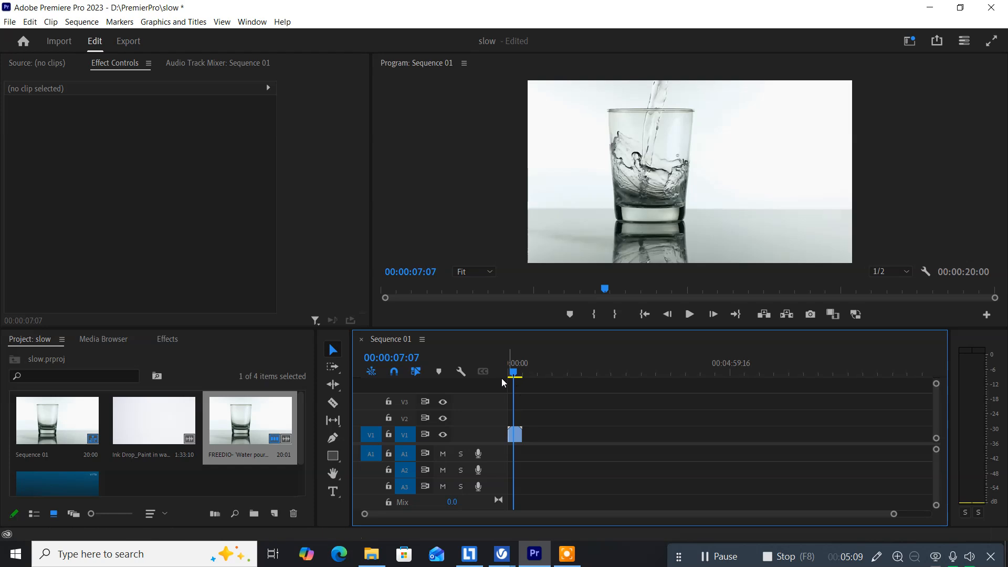
- Place the Ink Drop_Paint clip directly after the water pouring clip on V1 and A1, and play across the cut
{"action": "left_click", "coordinate": [134, 425]}
{"action": "mouse_move", "coordinate": [135, 426]}
{"action": "left_mouse_down"}
{"action": "mouse_move", "coordinate": [532, 439]}
{"action": "mouse_move", "coordinate": [523, 439]}
{"action": "left_mouse_up"}
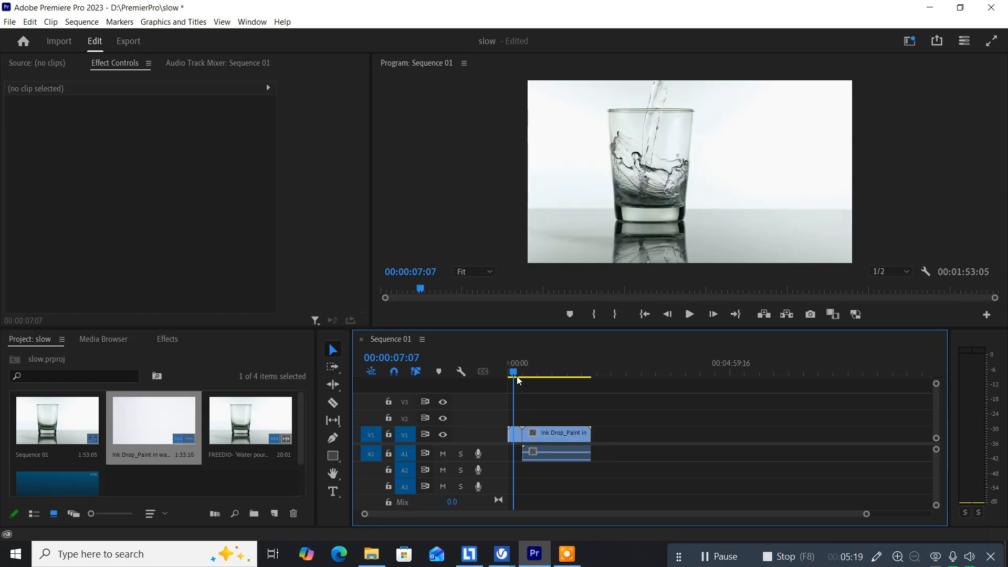
{"action": "left_click_drag", "start_coordinate": [516, 376], "coordinate": [518, 376]}
{"action": "key", "text": "space"}
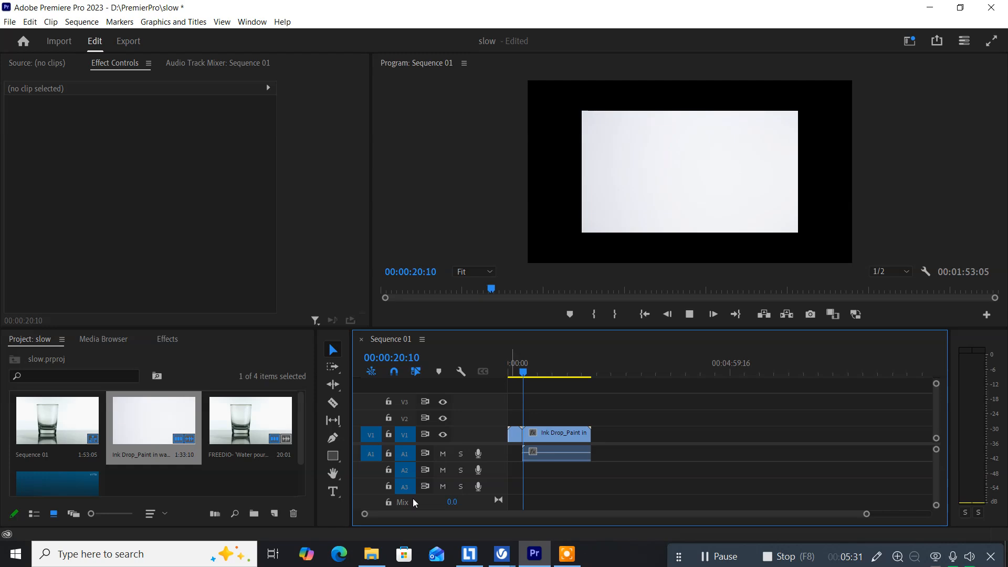
{"action": "key", "text": "space"}
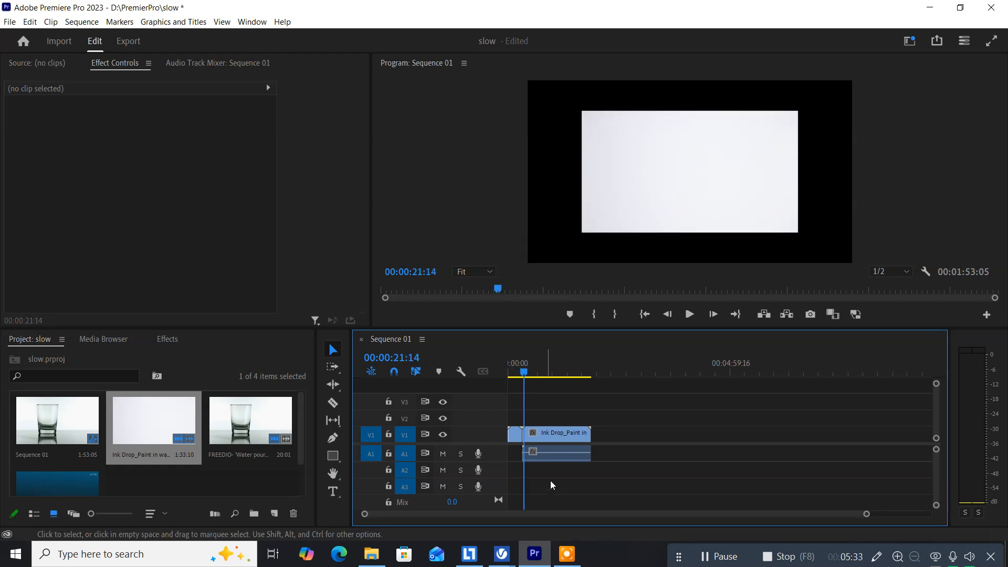
- Set the Scale of the Ink Drop_Paint clip to 160 so it fills the frame, and preview it
{"action": "left_click", "coordinate": [556, 434]}
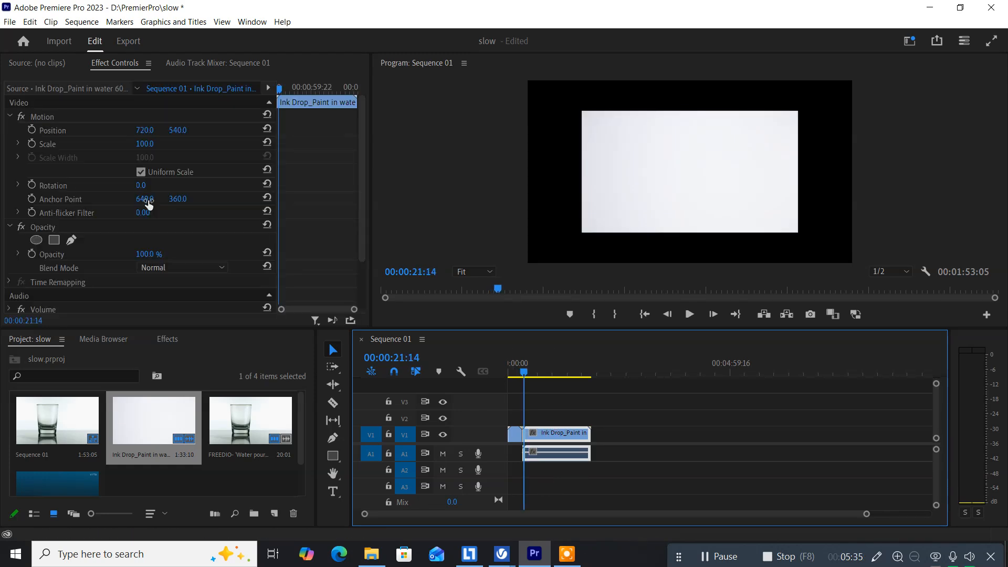
{"action": "left_click_drag", "start_coordinate": [142, 150], "coordinate": [183, 150]}
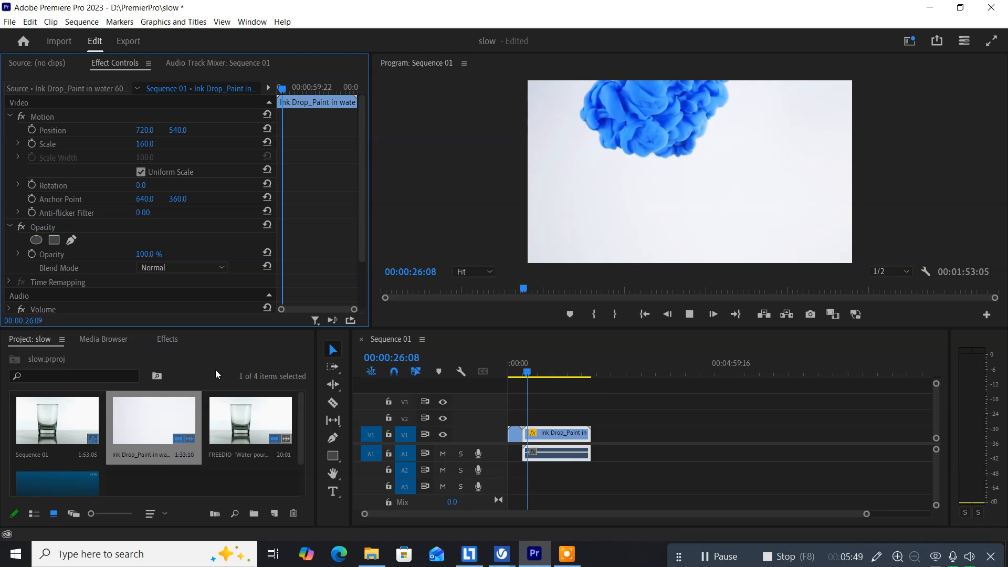
{"action": "key", "text": "space"}
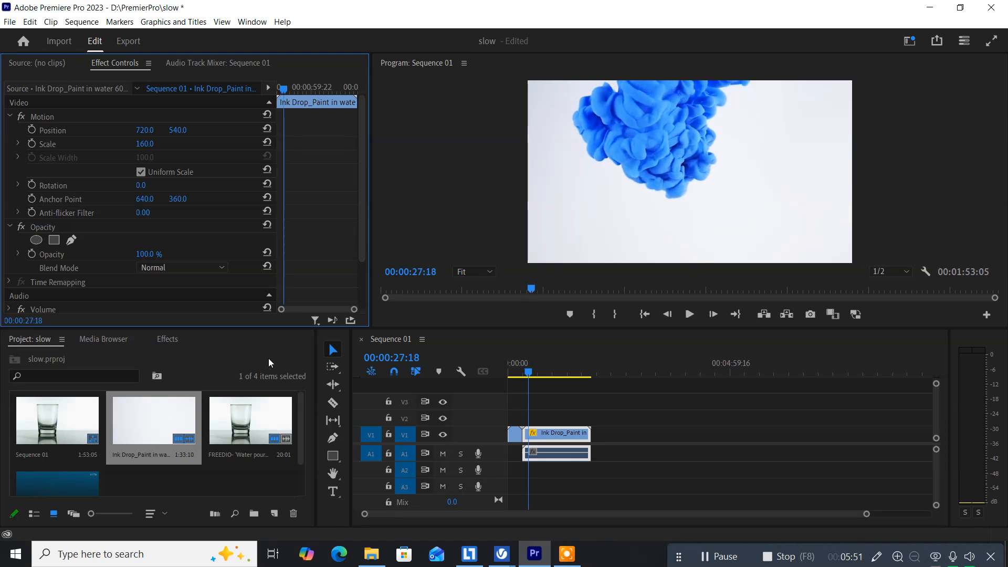
- Set the Ink Drop_Paint clip's speed to 40% and play the sequence from 00:00:13:07 into the slowed clip
{"action": "left_click", "coordinate": [518, 374]}
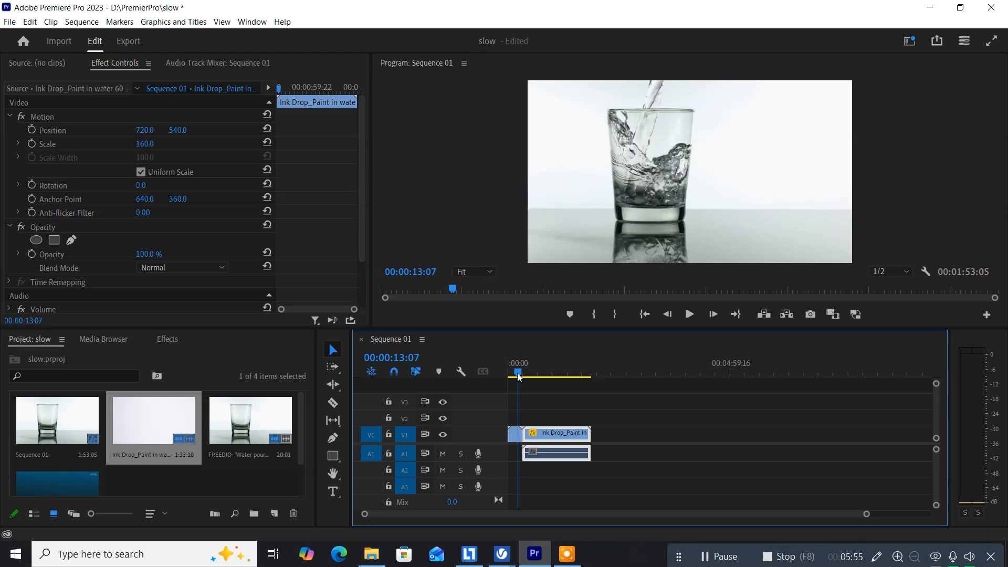
{"action": "left_click", "coordinate": [551, 436]}
{"action": "right_click", "coordinate": [551, 437]}
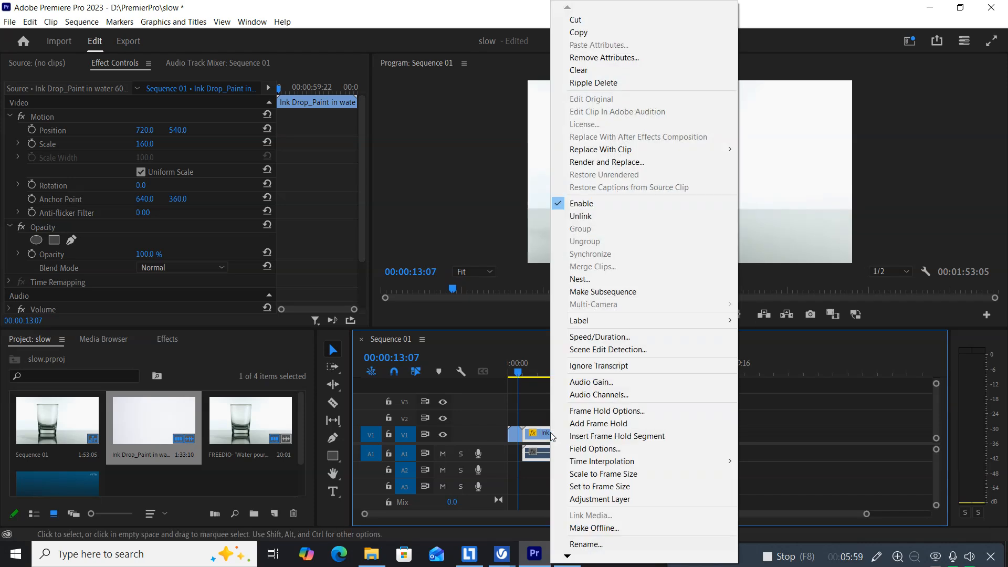
{"action": "left_click", "coordinate": [587, 337]}
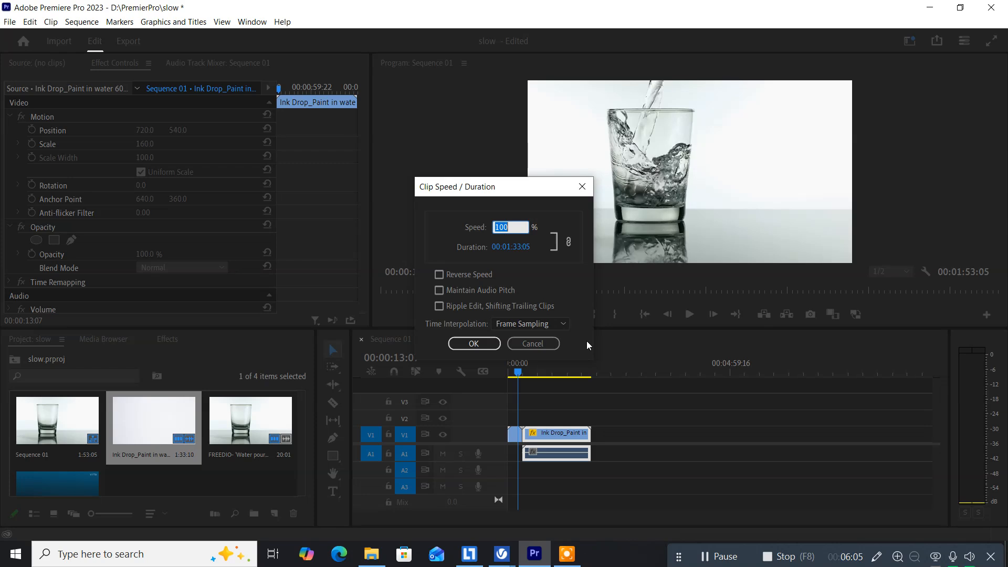
{"action": "type", "text": "40"}
{"action": "left_click", "coordinate": [479, 347]}
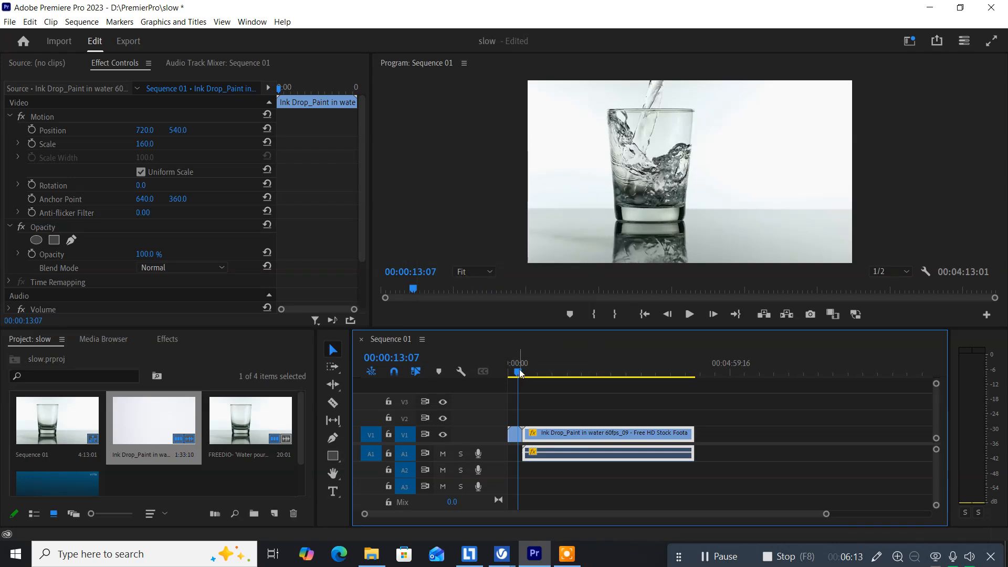
{"action": "key", "text": "space"}
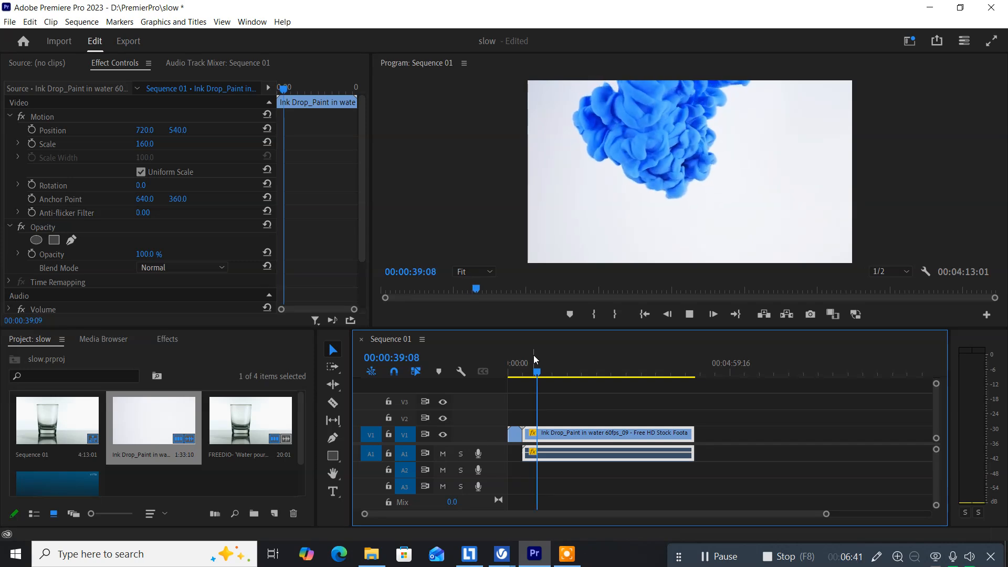
- Stop playback, undo the last speed change on the Ink Drop_Paint clip, and play the cut into that clip again
{"action": "key", "text": "space"}
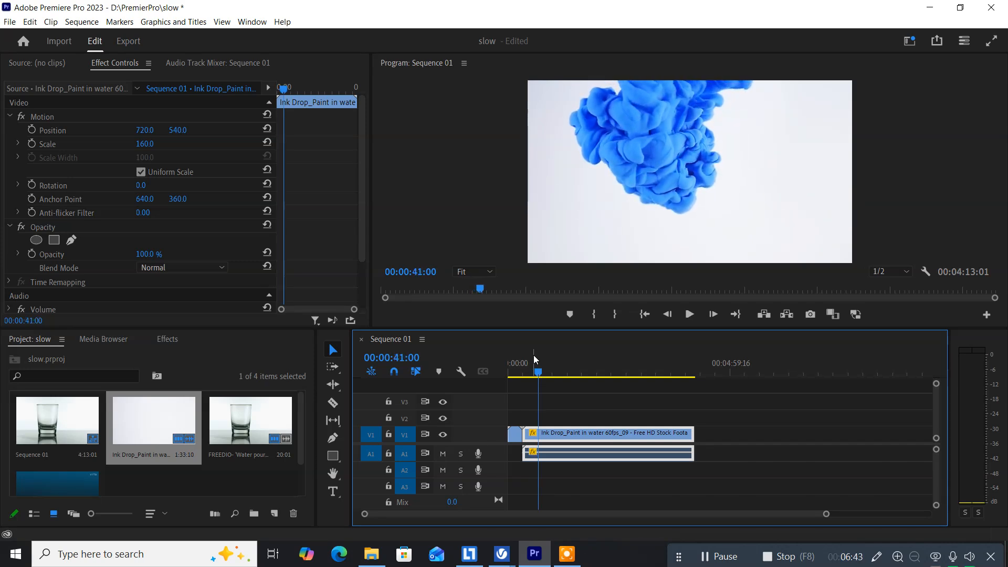
{"action": "key", "text": "ctrl+z"}
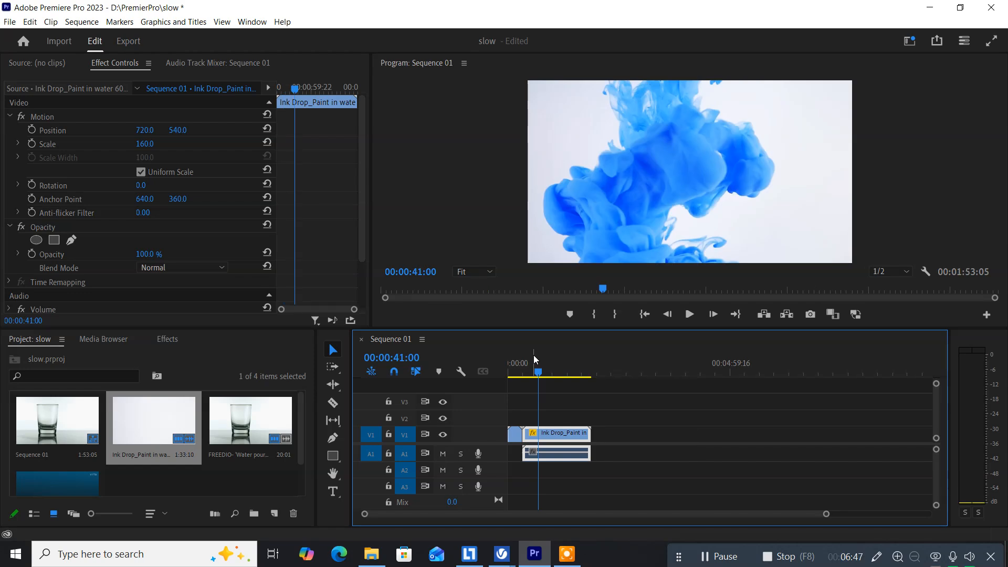
{"action": "left_click_drag", "start_coordinate": [535, 371], "coordinate": [521, 373]}
{"action": "key", "text": "space"}
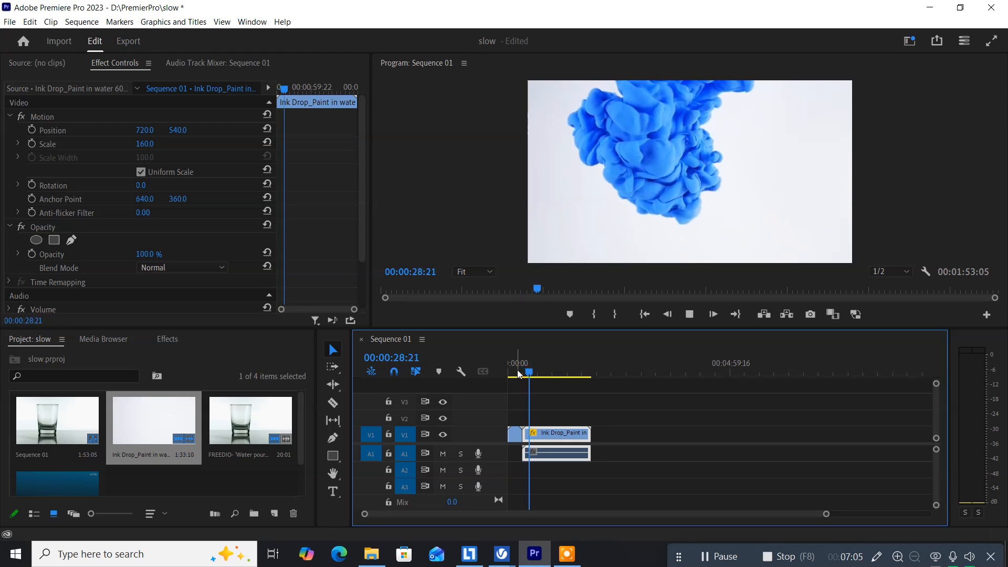
{"action": "key", "text": "space"}
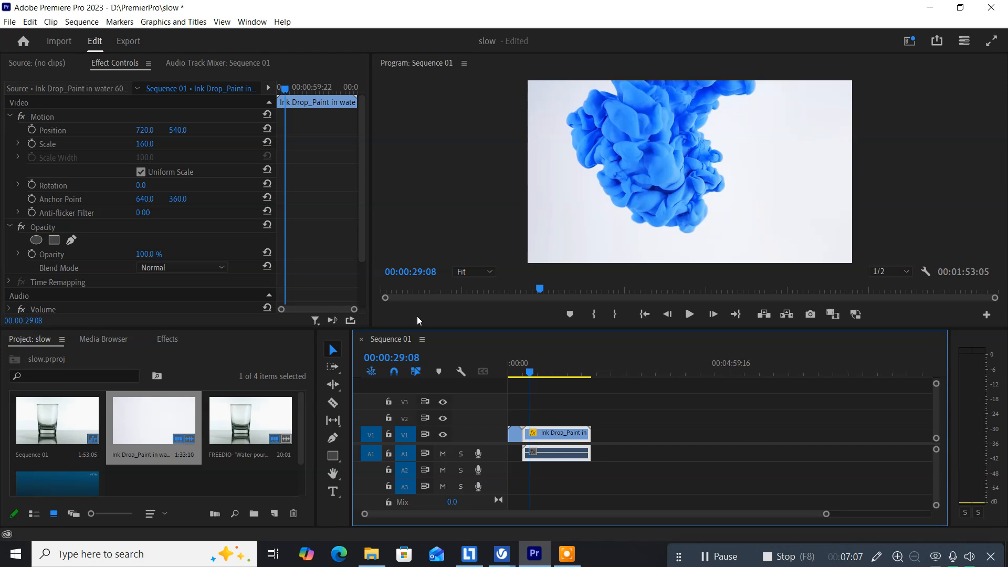
- Apply Reverse Speed to the Ink Drop_Paint clip and play the sequence from just before the clip
{"action": "right_click", "coordinate": [546, 432]}
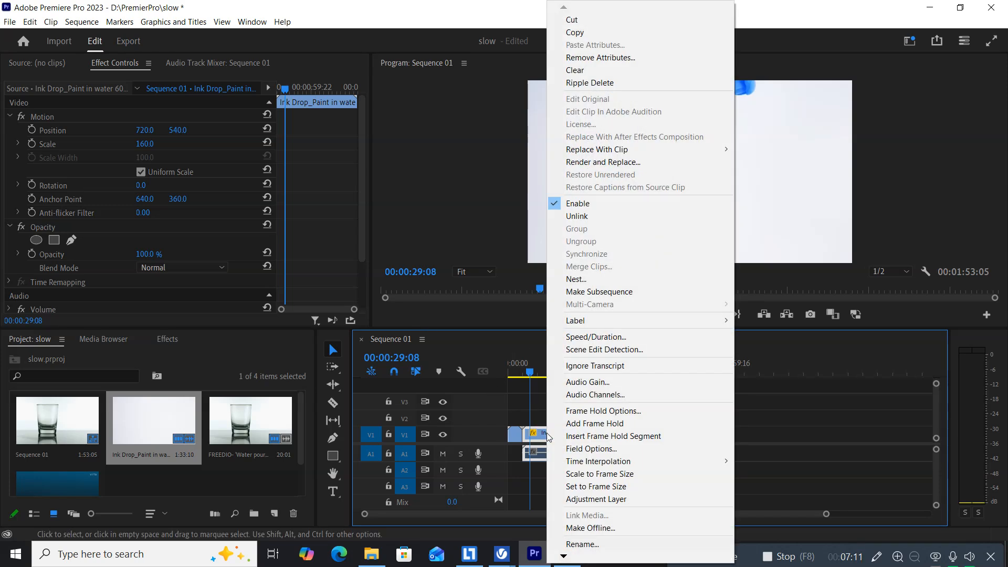
{"action": "left_click", "coordinate": [612, 337]}
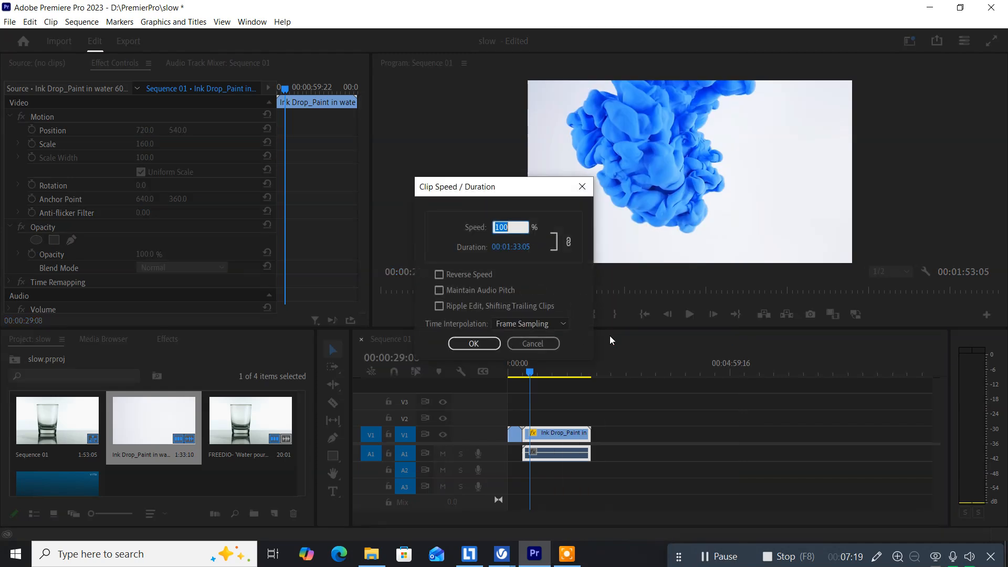
{"action": "left_click", "coordinate": [439, 274]}
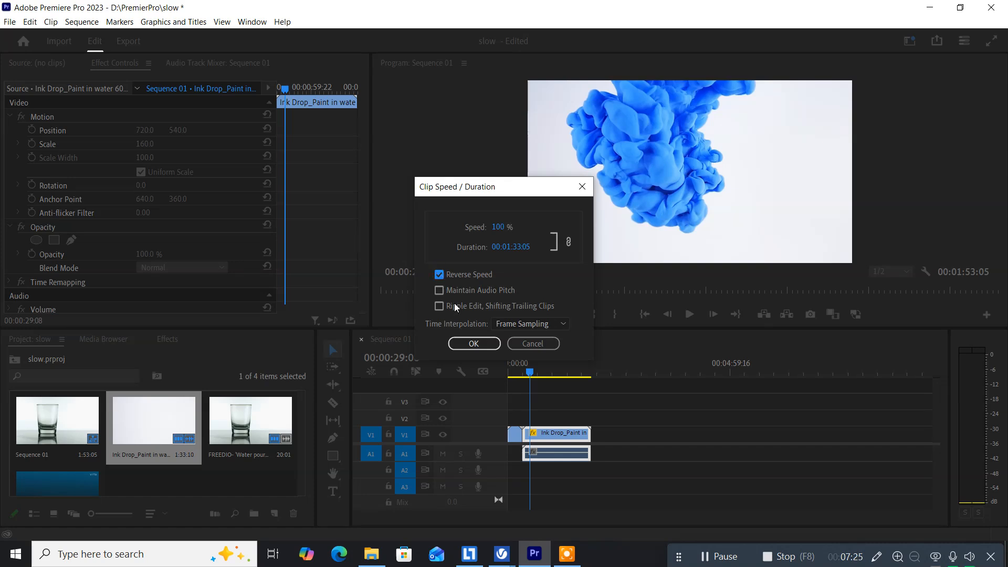
{"action": "left_click", "coordinate": [475, 343]}
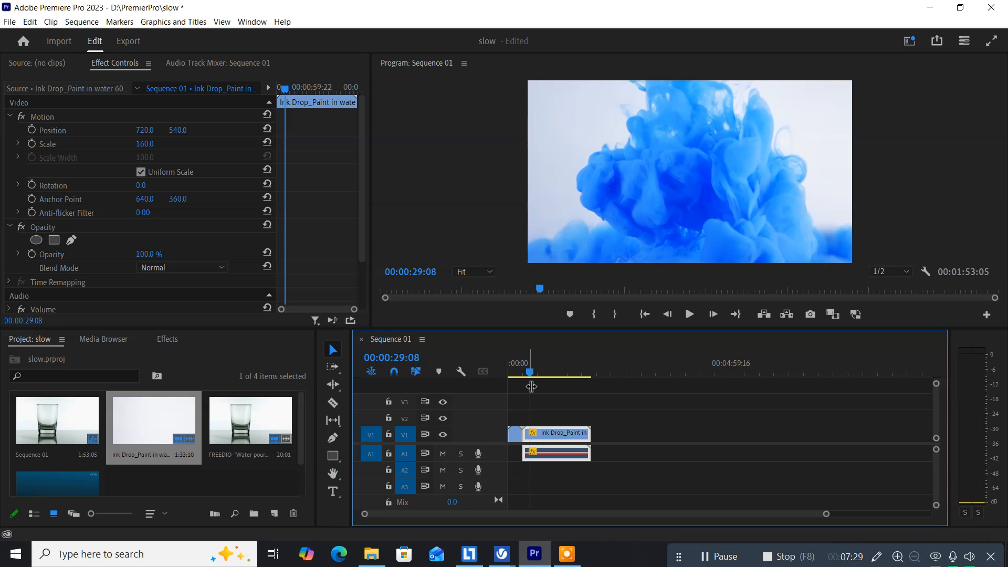
{"action": "left_click_drag", "start_coordinate": [530, 377], "coordinate": [516, 378]}
{"action": "key", "text": "space"}
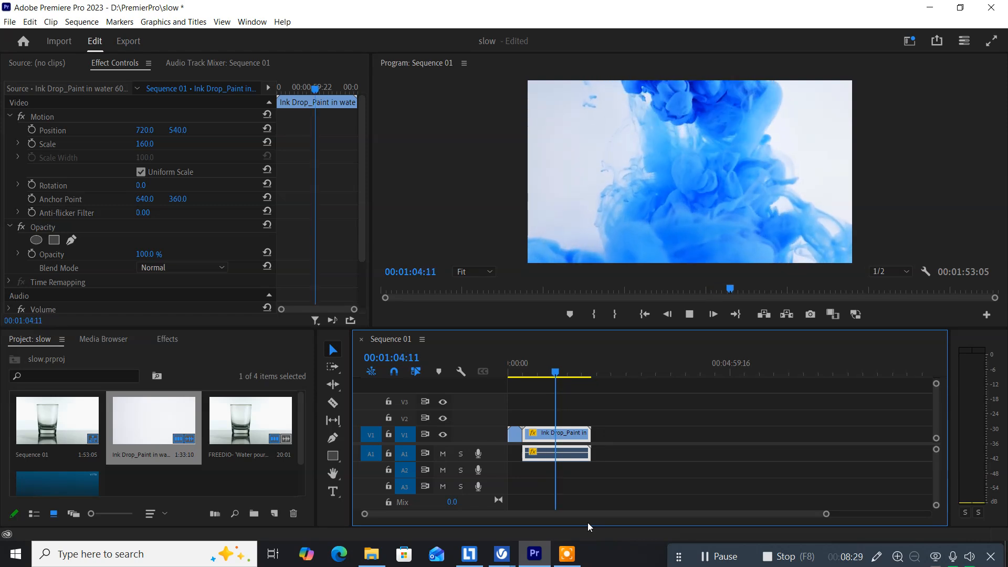
{"action": "key", "text": "space"}
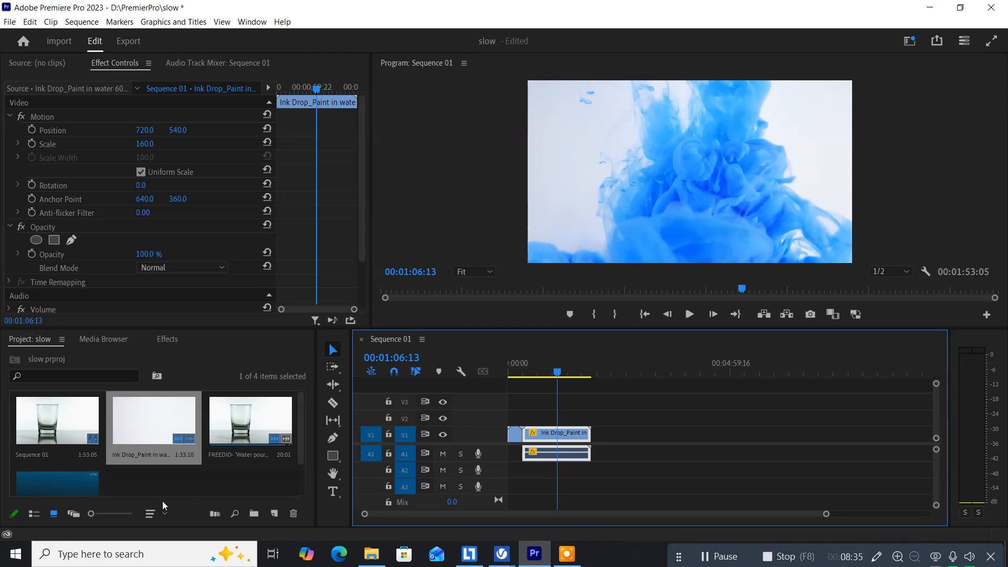
- Place the amazing water drops clip directly after the Ink Drop_Paint clip on V1 and A1, and play across the cut
{"action": "scroll", "coordinate": [94, 464], "scroll_direction": "down", "scroll_amount": 1}
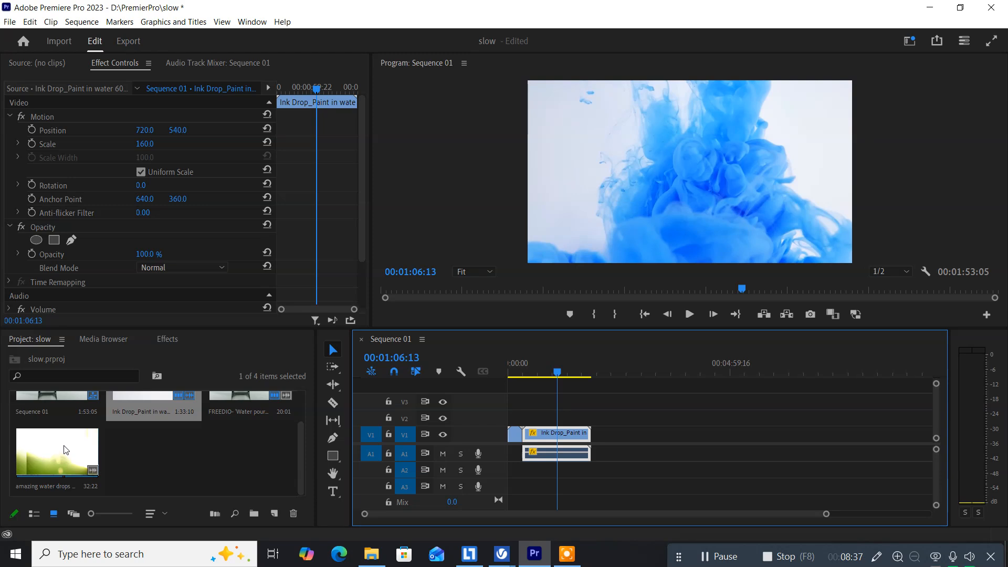
{"action": "mouse_move", "coordinate": [55, 456]}
{"action": "left_mouse_down"}
{"action": "mouse_move", "coordinate": [451, 433]}
{"action": "mouse_move", "coordinate": [628, 443]}
{"action": "mouse_move", "coordinate": [593, 444]}
{"action": "left_mouse_up"}
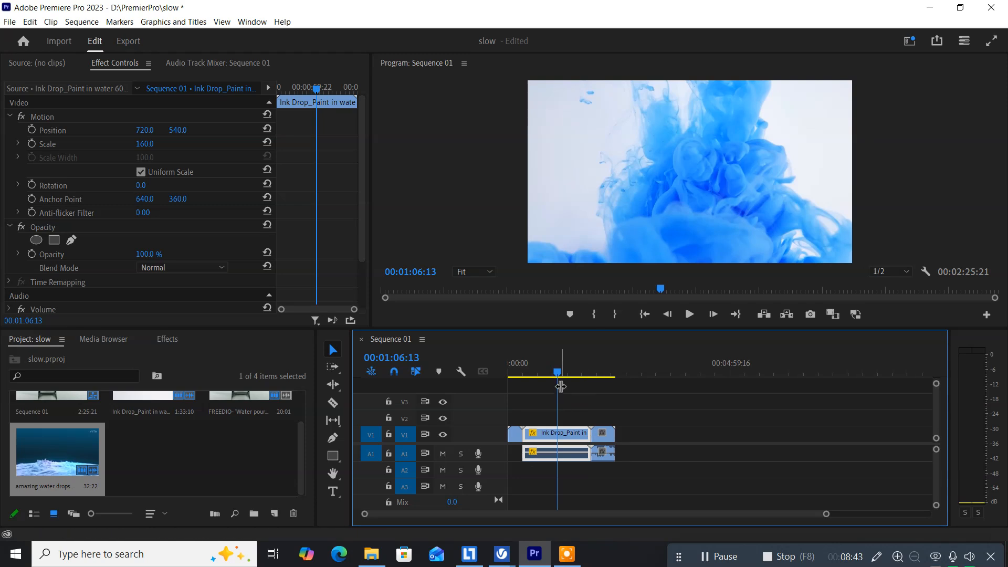
{"action": "mouse_move", "coordinate": [558, 373]}
{"action": "left_mouse_down"}
{"action": "mouse_move", "coordinate": [603, 375]}
{"action": "mouse_move", "coordinate": [585, 379]}
{"action": "left_mouse_up"}
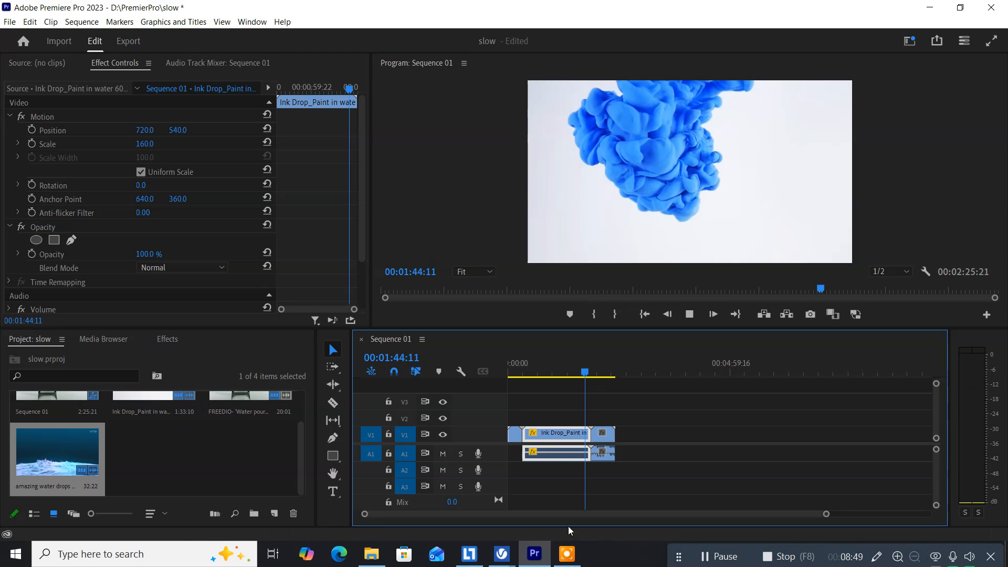
{"action": "key", "text": "space"}
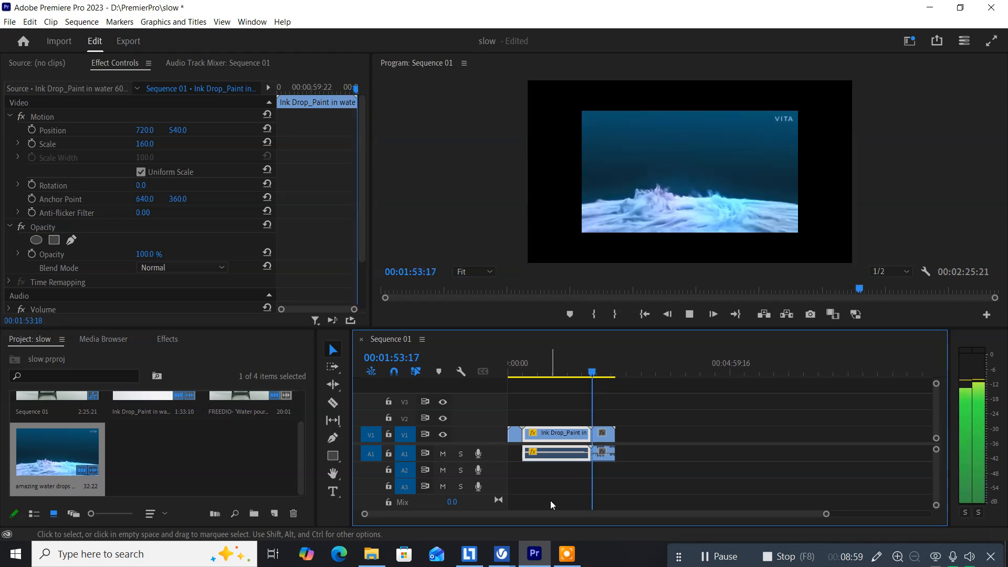
{"action": "key", "text": "space"}
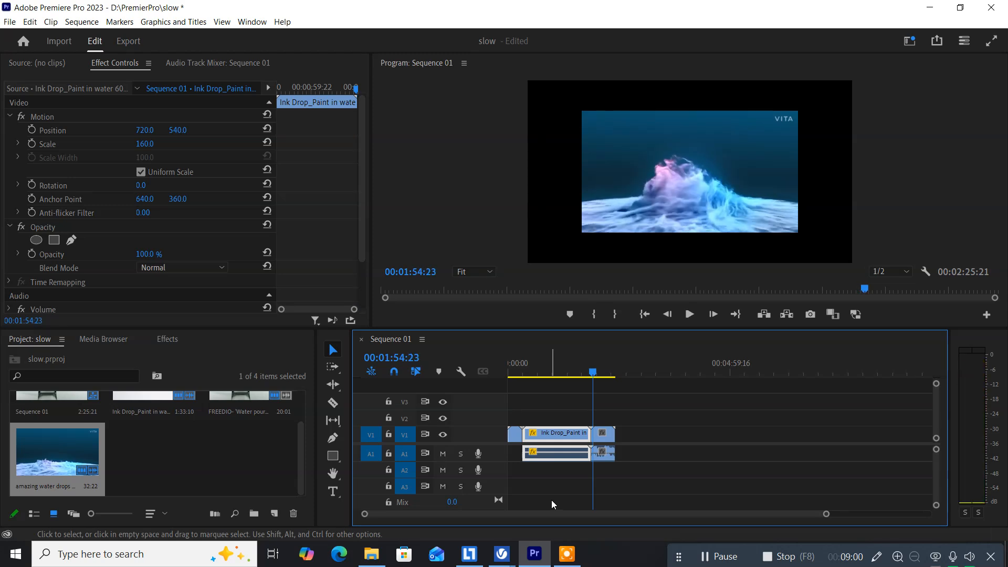
- Set the Scale of the amazing water drops clip to 152 so it fills the frame, and play it
{"action": "left_click", "coordinate": [602, 440]}
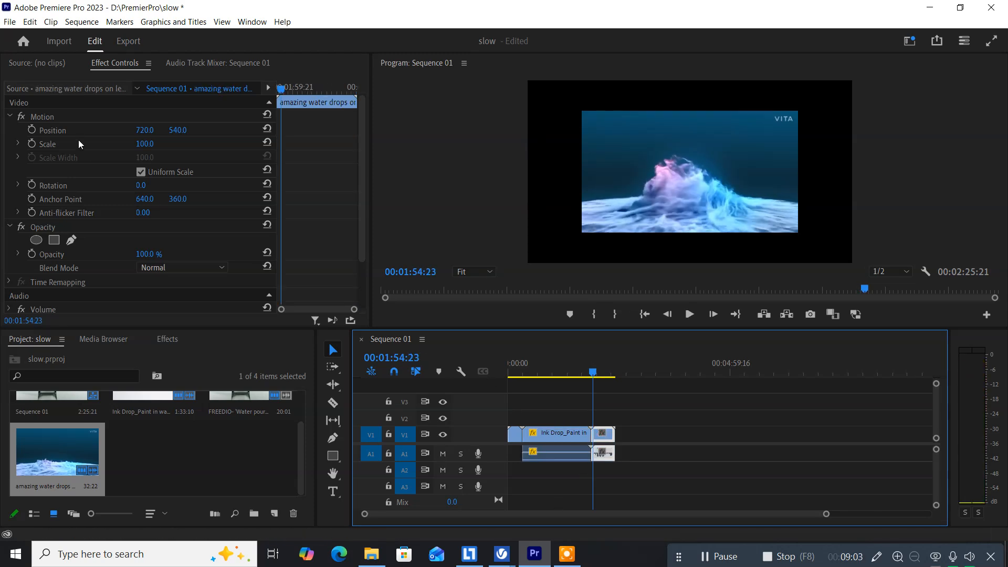
{"action": "left_click", "coordinate": [142, 144]}
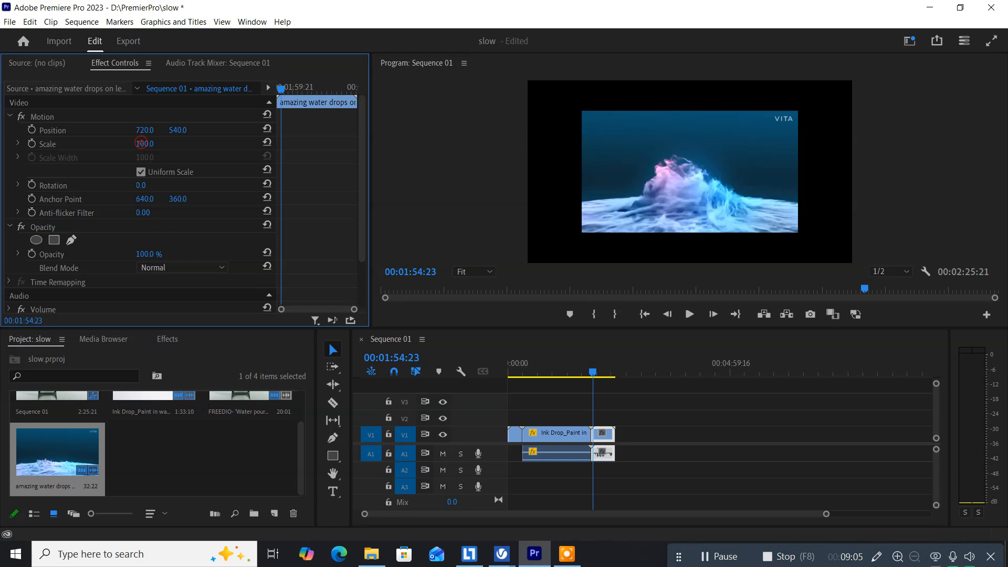
{"action": "left_click_drag", "start_coordinate": [142, 145], "coordinate": [169, 145]}
{"action": "key", "text": "space"}
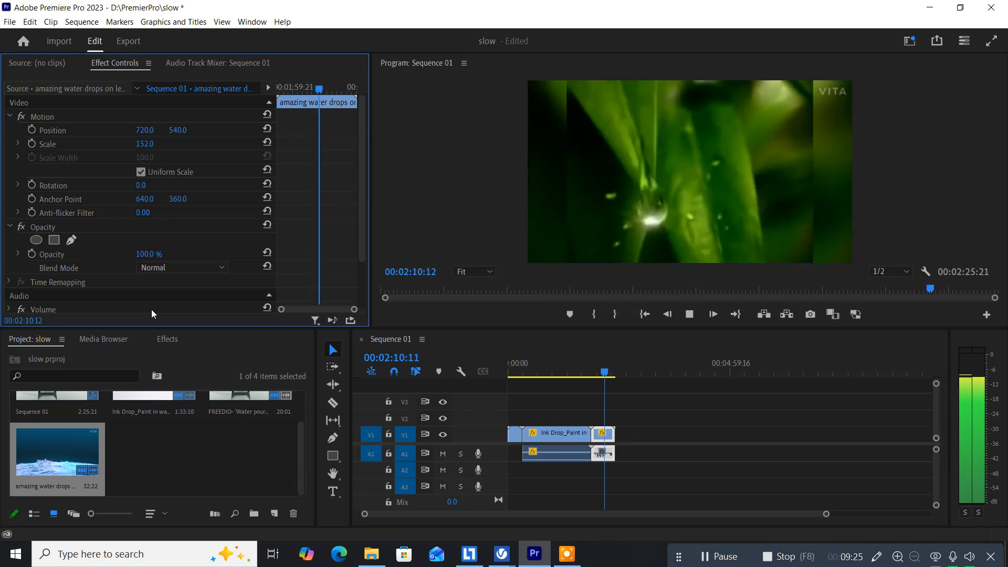
{"action": "key", "text": "space"}
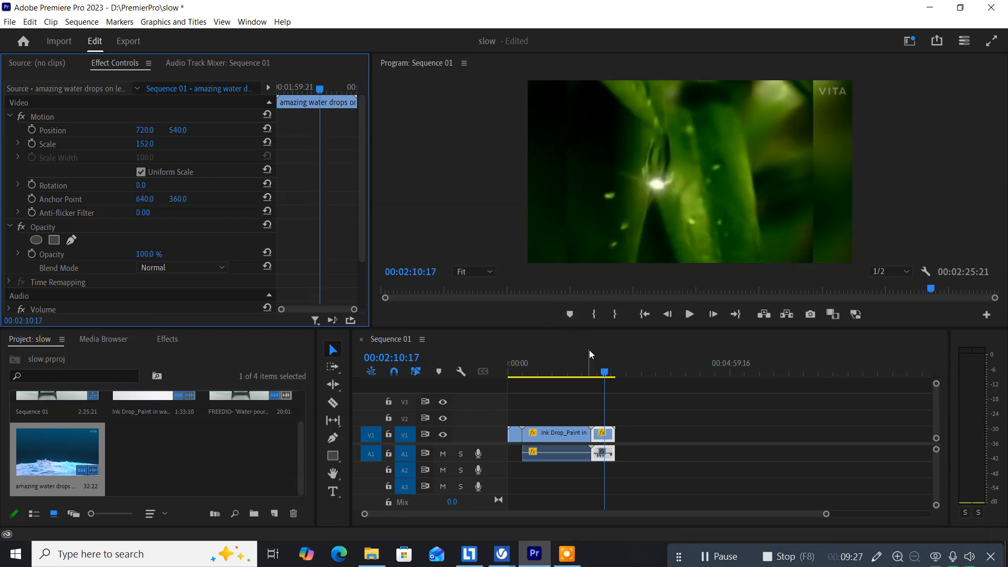
- Apply Reverse Speed to the amazing water drops clip, and render and play the sequence from its beginning
{"action": "right_click", "coordinate": [610, 436]}
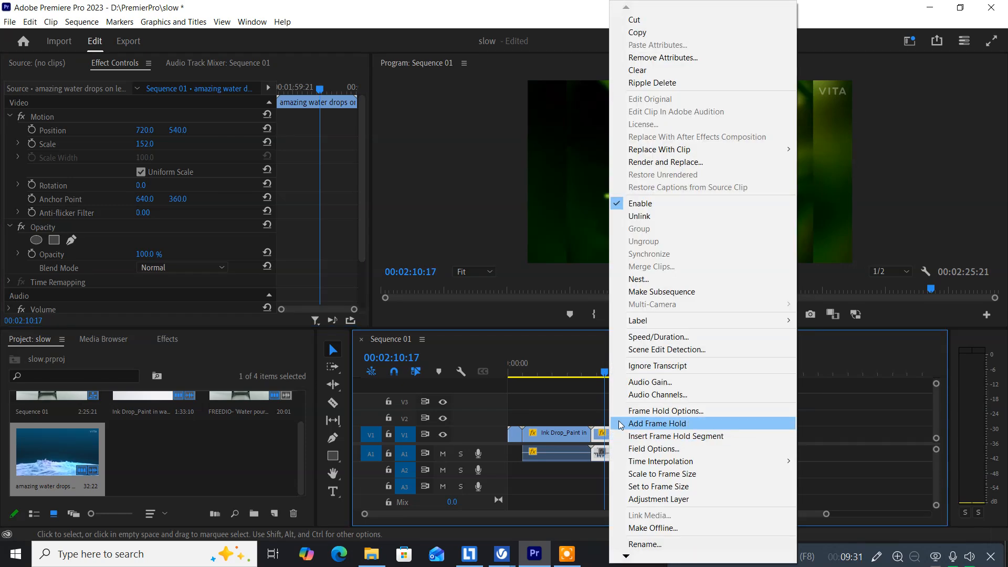
{"action": "left_click", "coordinate": [664, 337]}
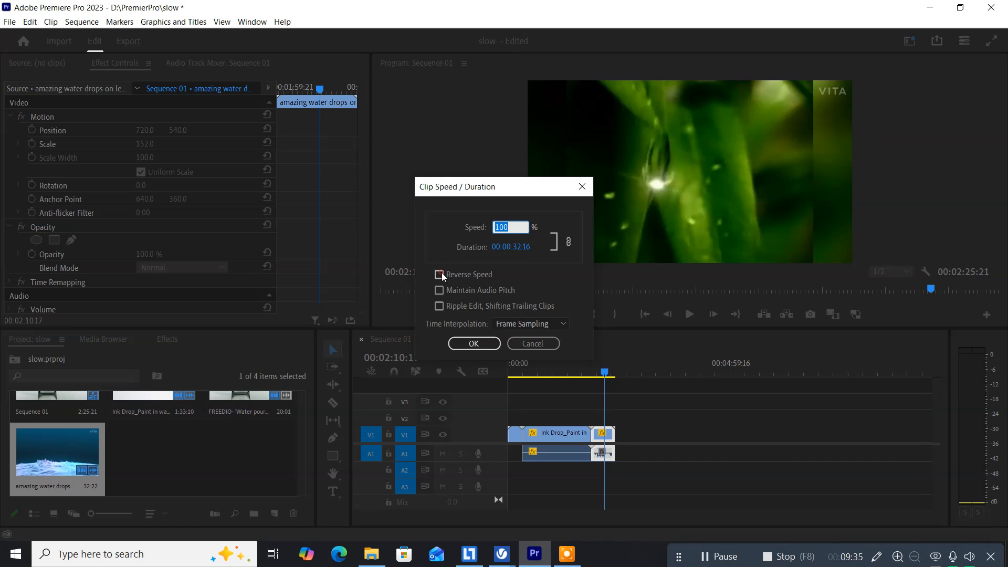
{"action": "left_click", "coordinate": [440, 275]}
{"action": "left_click", "coordinate": [474, 344]}
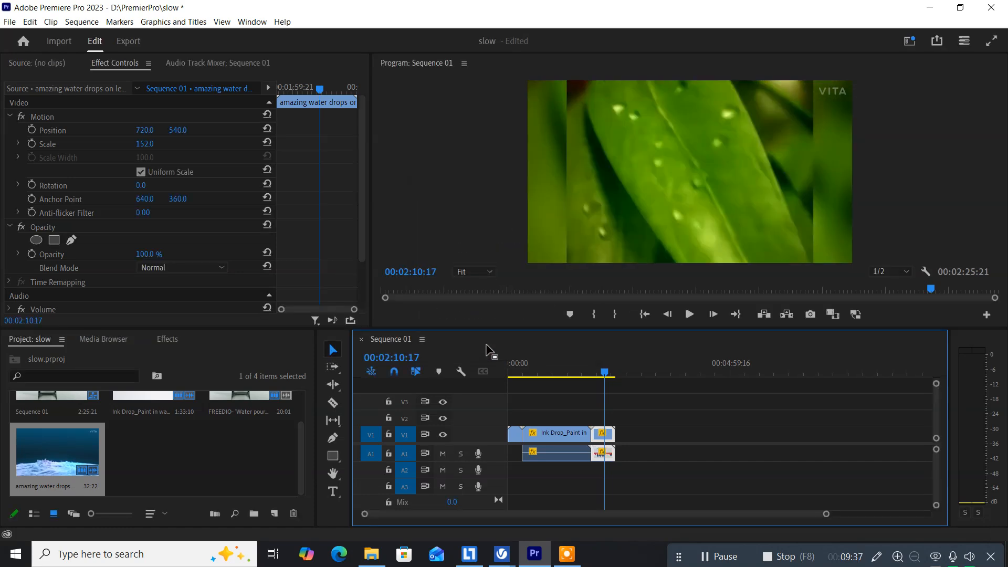
{"action": "left_click_drag", "start_coordinate": [605, 376], "coordinate": [593, 379]}
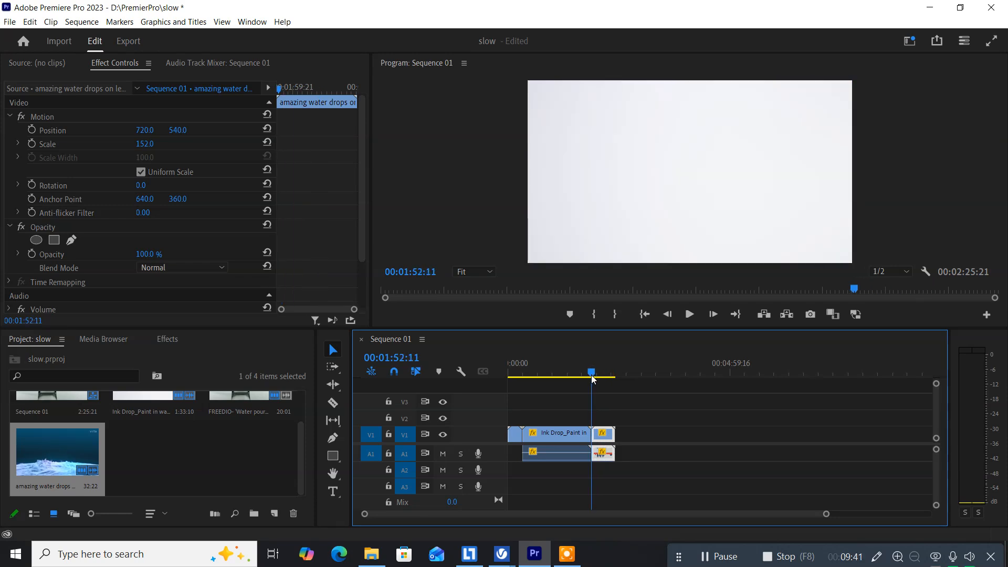
{"action": "key", "text": "Return"}
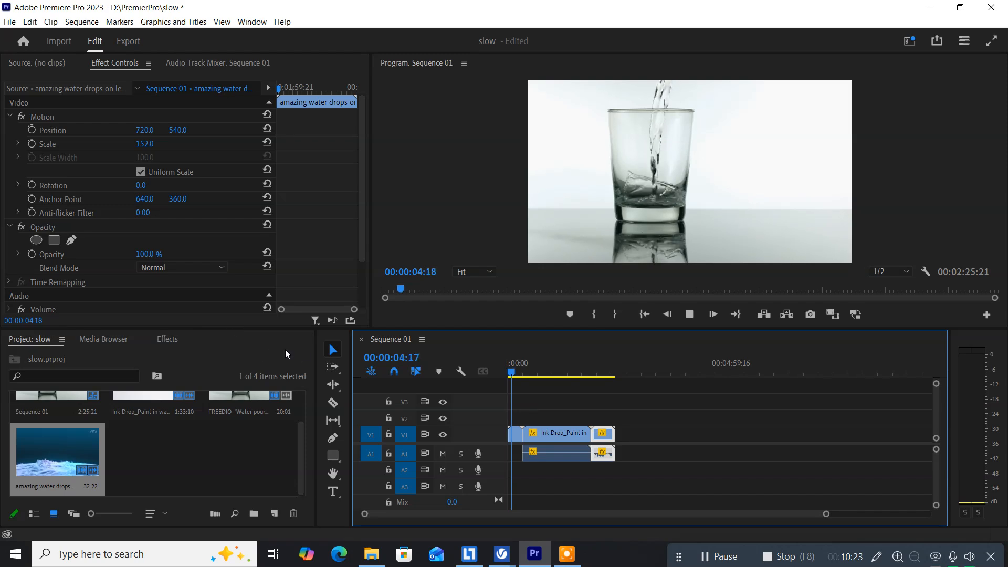
- Select all the clips from the water pouring clip onward with the Track Select Forward tool, and return to the Selection tool
{"action": "left_click", "coordinate": [334, 369]}
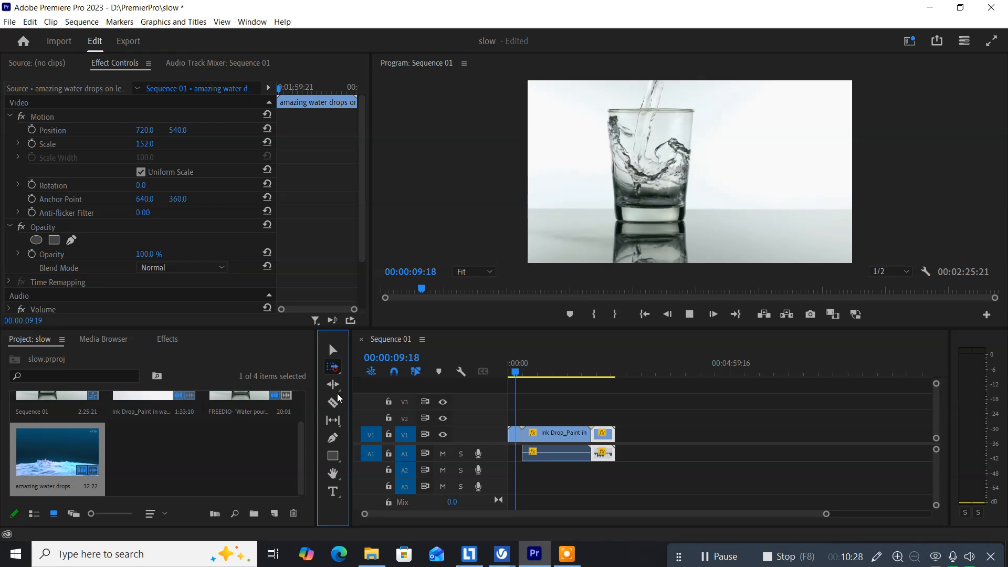
{"action": "left_click", "coordinate": [514, 435]}
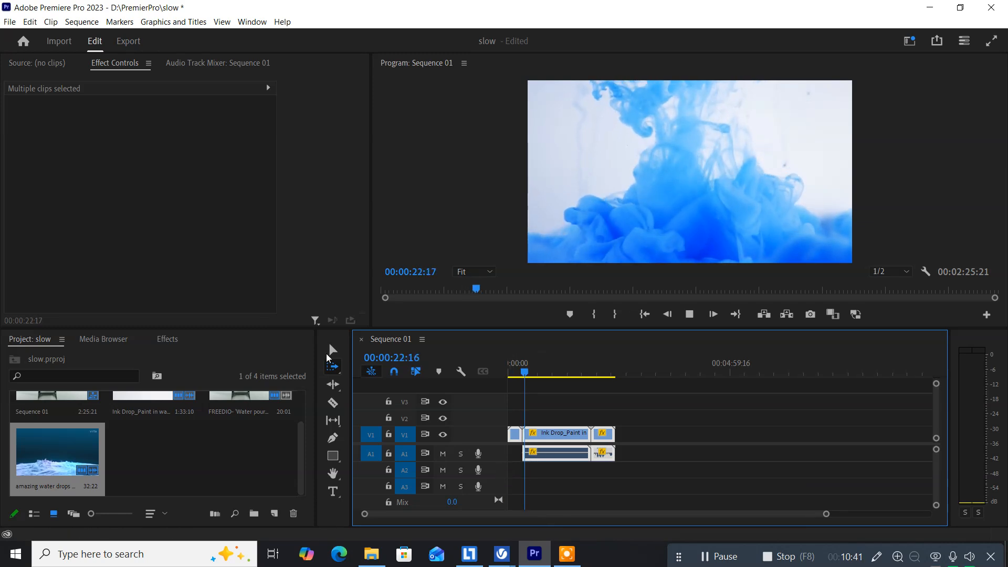
{"action": "left_click", "coordinate": [332, 351]}
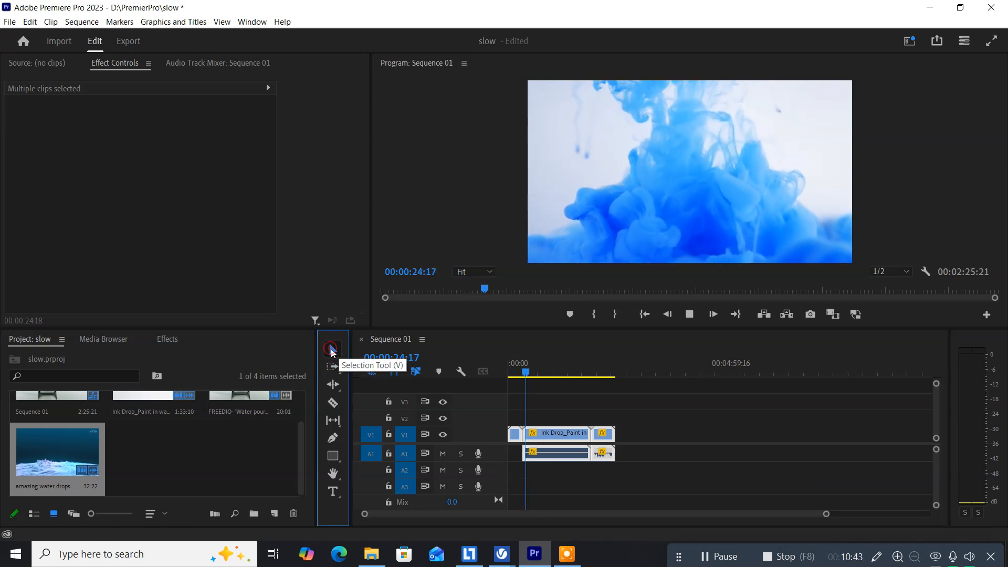
- Shorten the end of the Ink Drop_Paint clip with the Ripple Edit tool until the sequence lasts about 00:01:38:23
{"action": "left_click", "coordinate": [333, 386]}
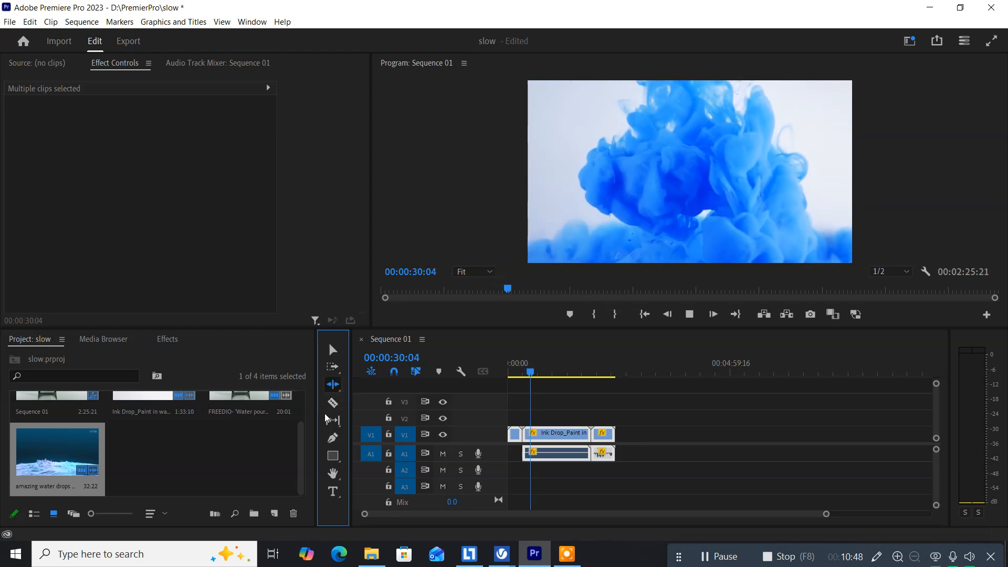
{"action": "left_click", "coordinate": [333, 350]}
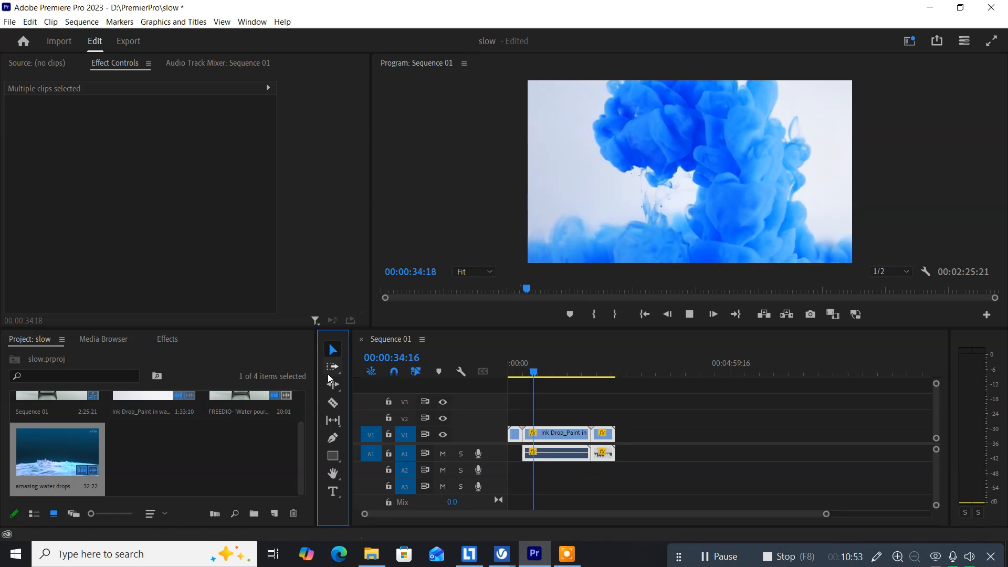
{"action": "left_click", "coordinate": [336, 390]}
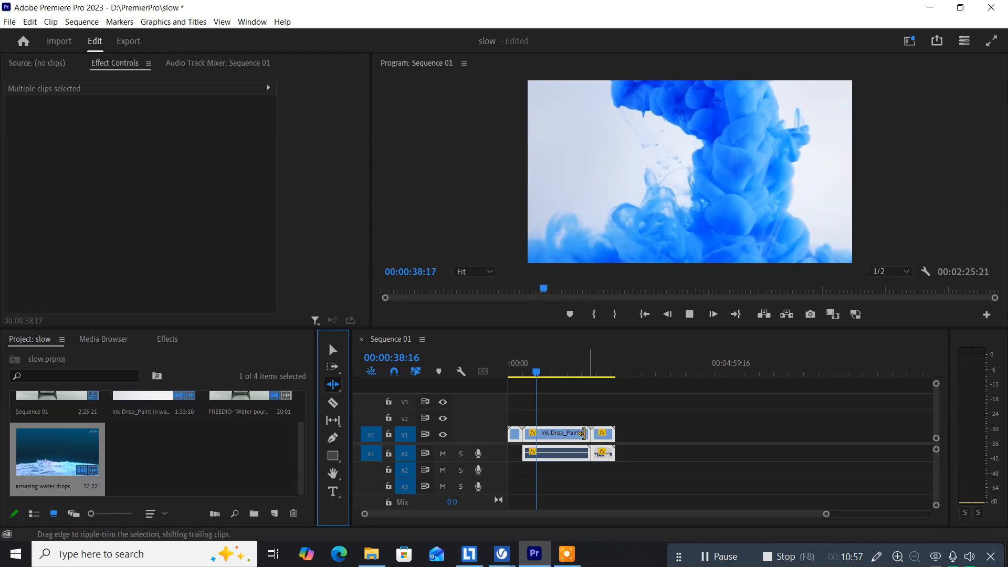
{"action": "left_click_drag", "start_coordinate": [585, 435], "coordinate": [550, 440]}
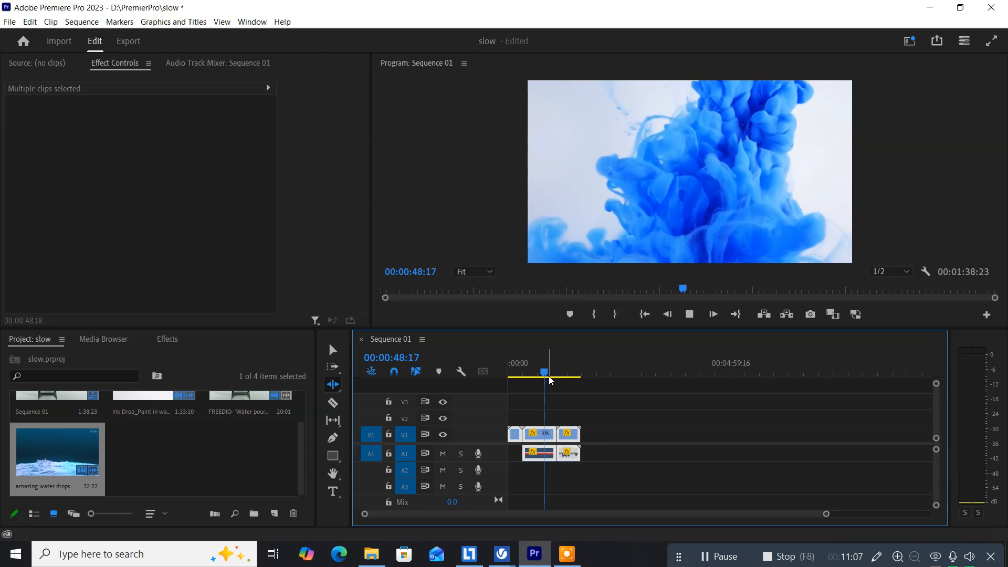
- Render and play the sequence from its beginning, and ripple-extend the Ink Drop_Paint clip's end until the sequence lasts about 00:02:22:08
{"action": "left_click_drag", "start_coordinate": [547, 375], "coordinate": [523, 378]}
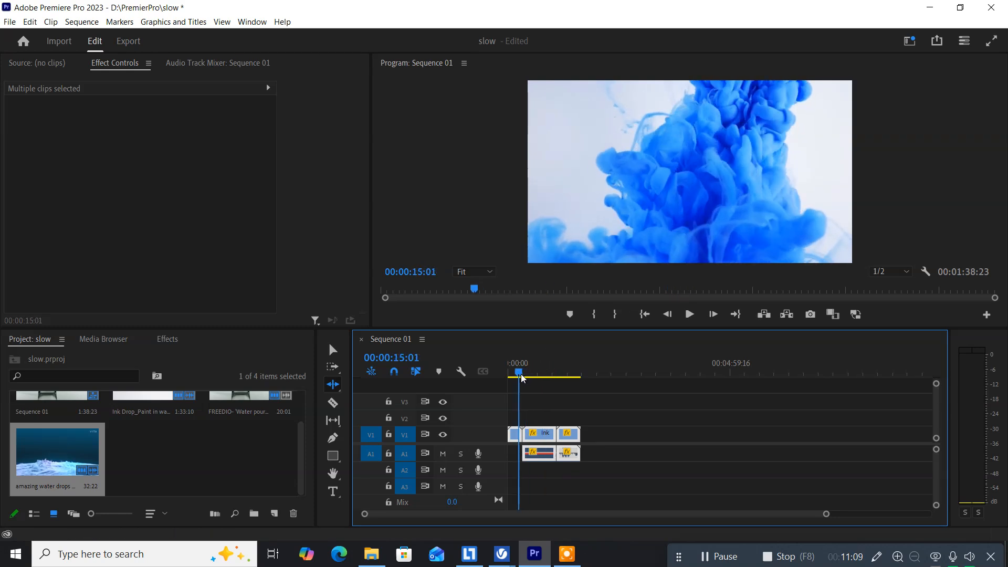
{"action": "key", "text": "Return"}
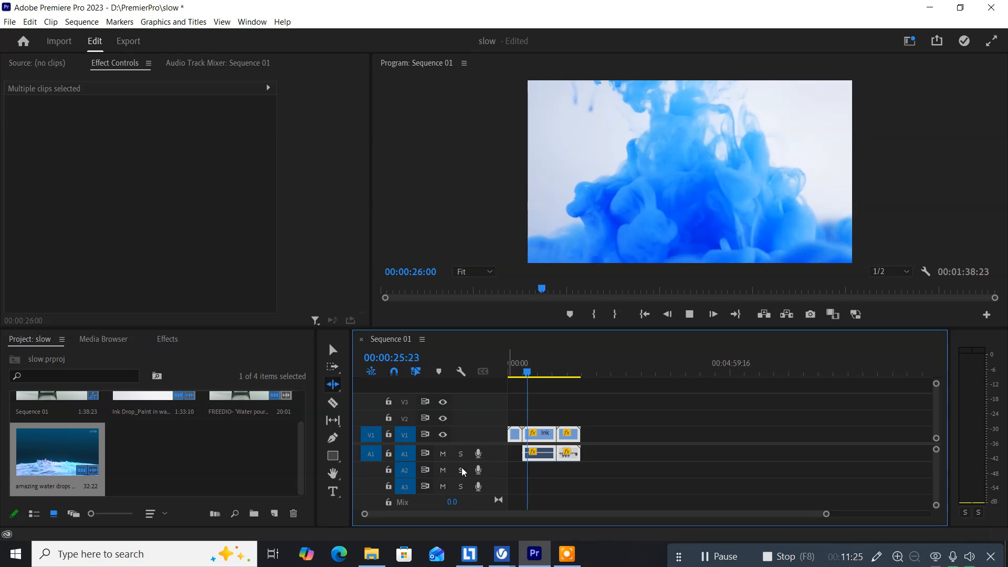
{"action": "key", "text": "space"}
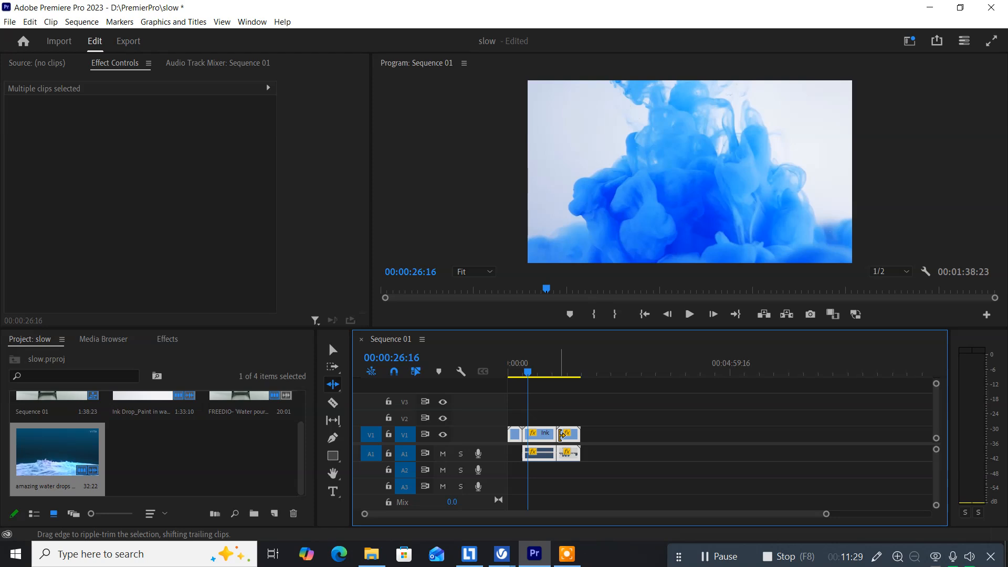
{"action": "left_click_drag", "start_coordinate": [556, 434], "coordinate": [587, 434]}
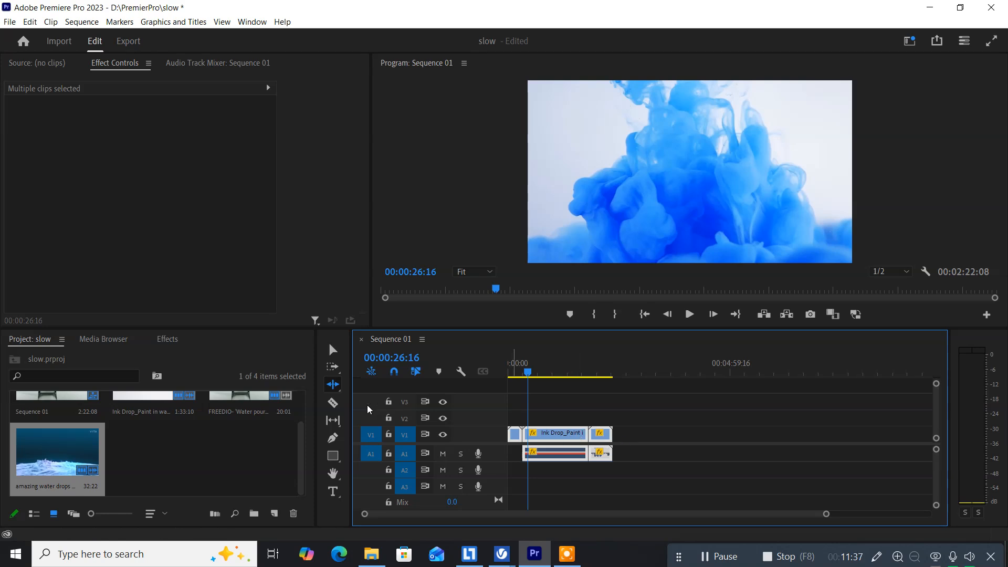
- Try rolling the edit points around the Ink Drop_Paint clip with the Rolling Edit tool
{"action": "left_click", "coordinate": [336, 385]}
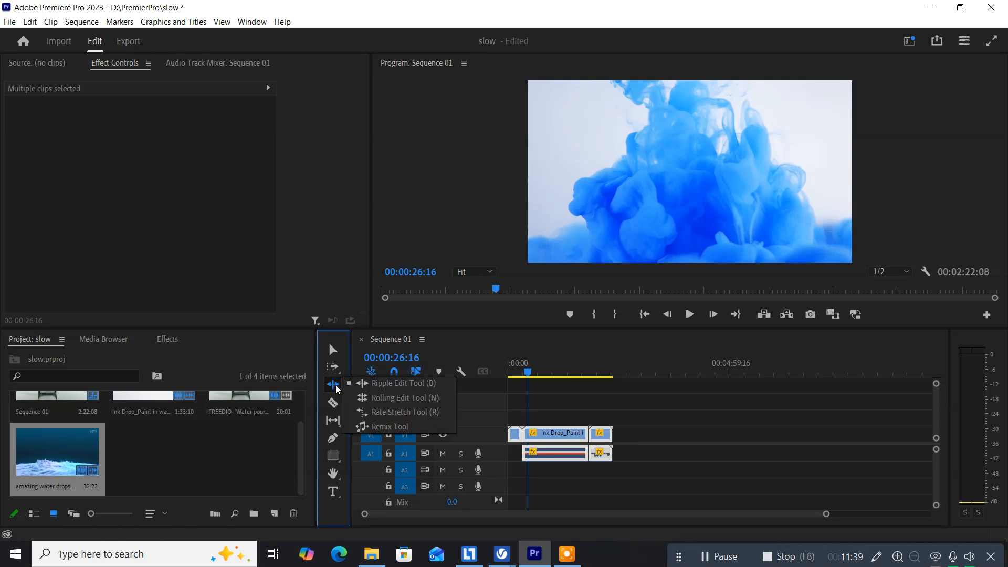
{"action": "left_click", "coordinate": [380, 398]}
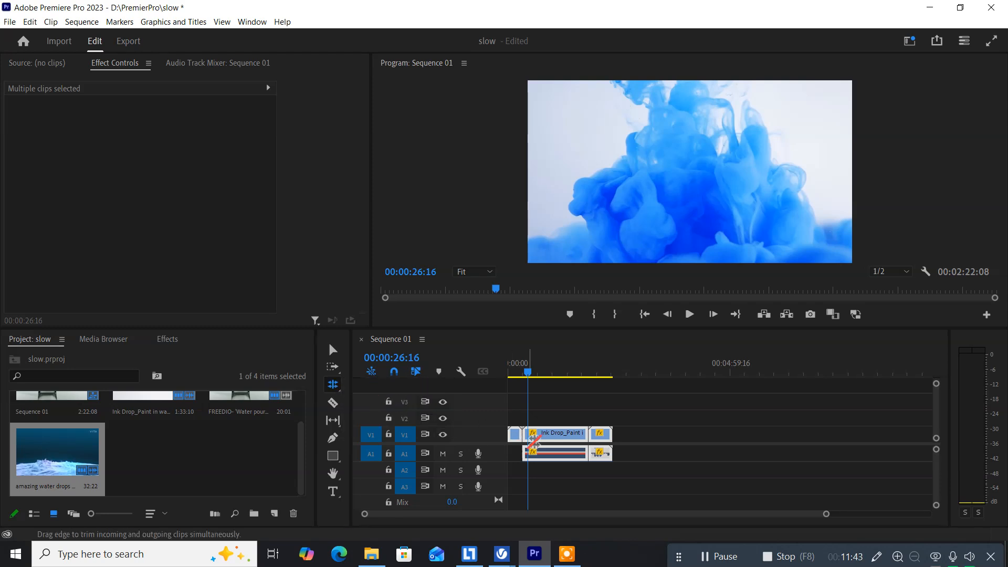
{"action": "left_click", "coordinate": [578, 439]}
{"action": "left_click_drag", "start_coordinate": [578, 439], "coordinate": [499, 435]}
{"action": "left_click_drag", "start_coordinate": [597, 437], "coordinate": [502, 436]}
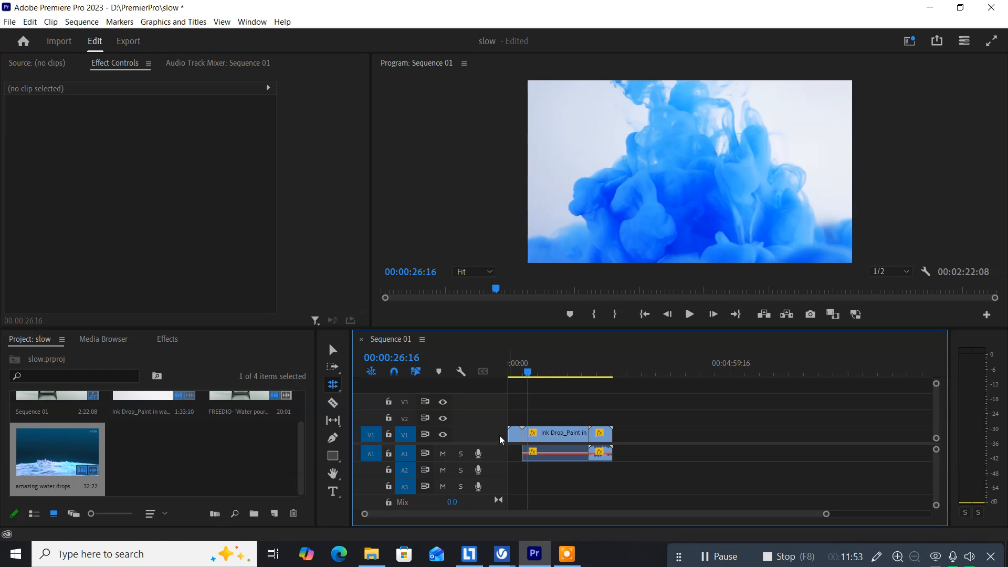
- Render and play the sequence from its beginning, and stop playback early in the Ink Drop_Paint clip
{"action": "left_click_drag", "start_coordinate": [528, 373], "coordinate": [500, 377]}
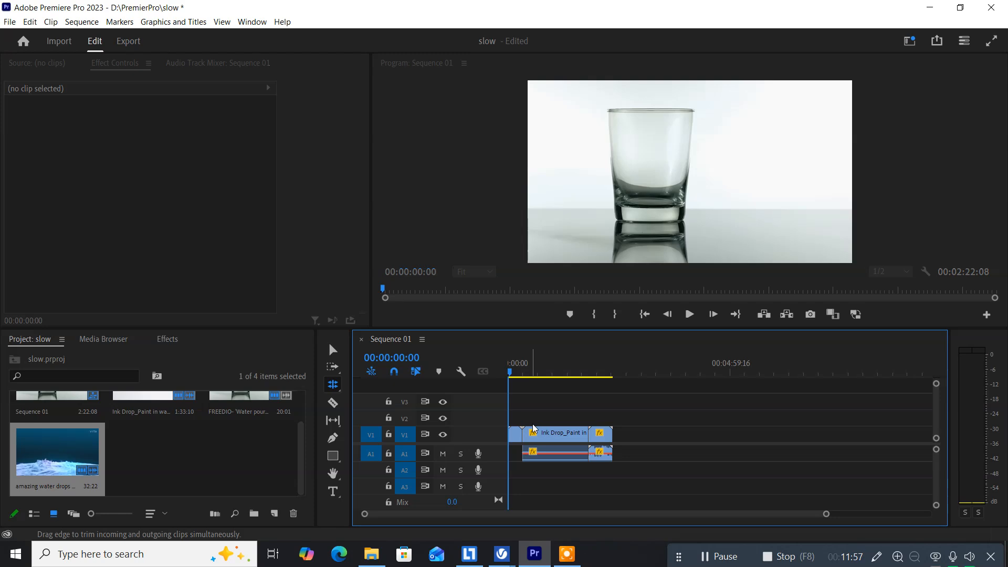
{"action": "key", "text": "Return"}
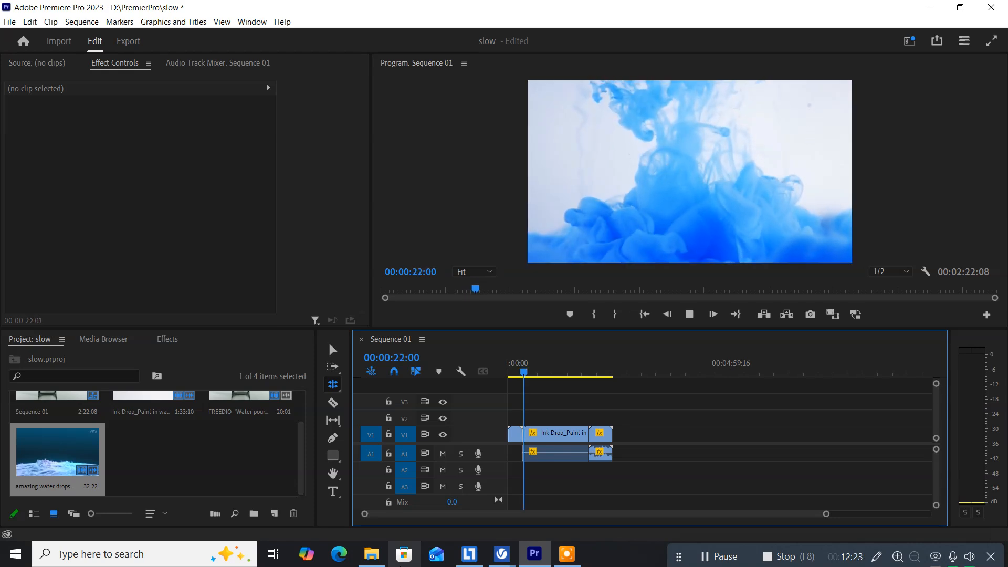
{"action": "key", "text": "space"}
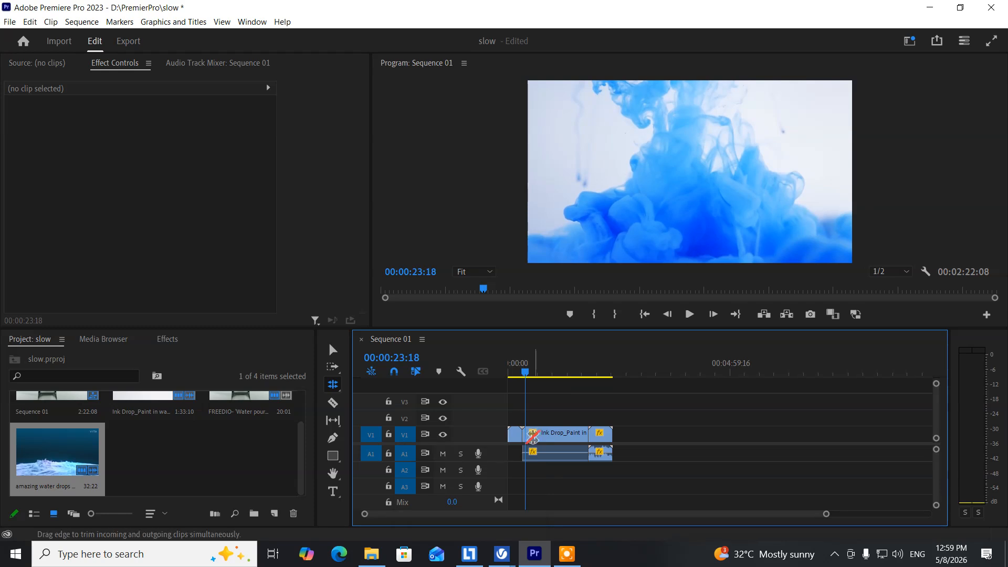
- Try rolling the edit points at both ends of the Ink Drop_Paint clip, and select that clip
{"action": "left_click_drag", "start_coordinate": [523, 434], "coordinate": [647, 436]}
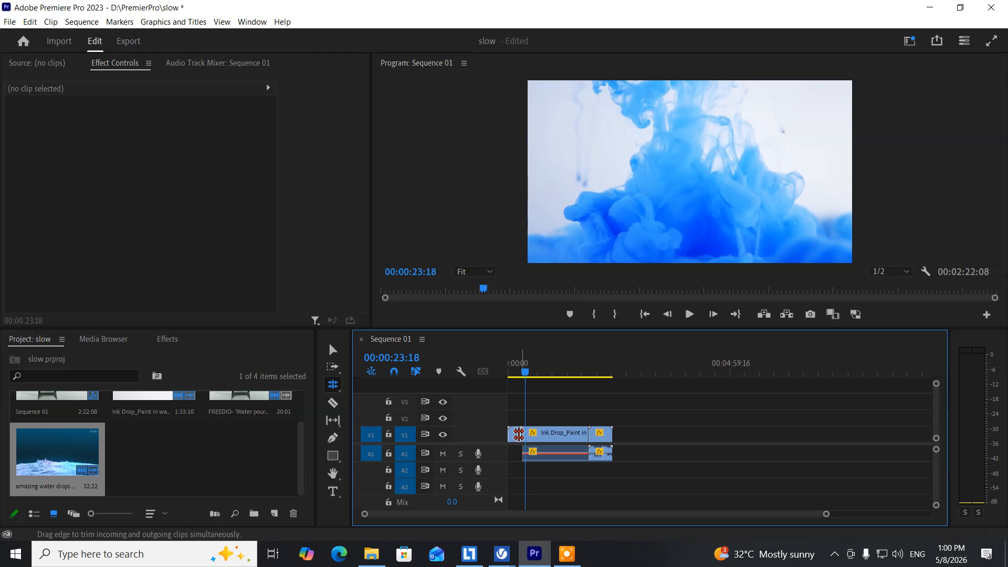
{"action": "left_click_drag", "start_coordinate": [517, 435], "coordinate": [607, 429]}
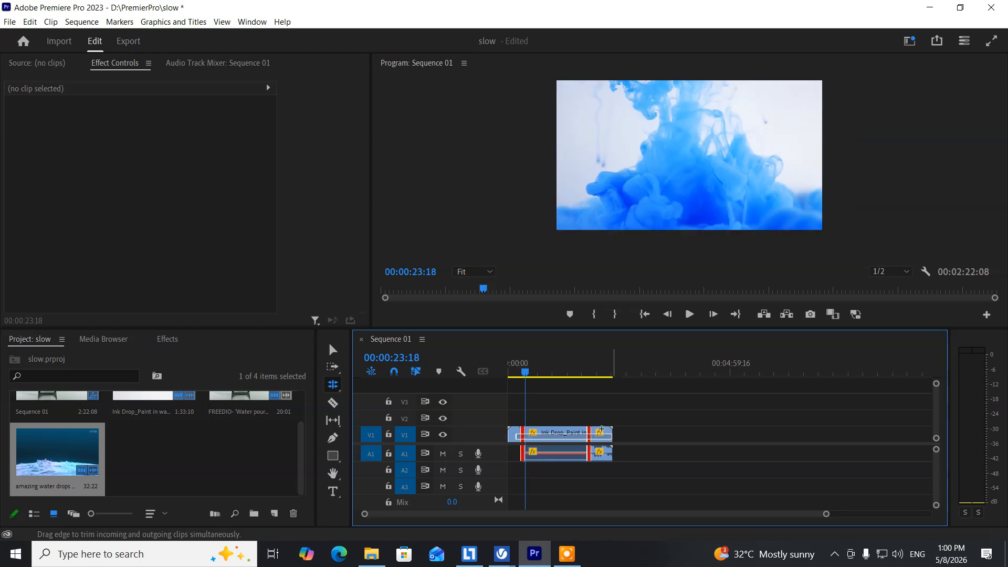
{"action": "left_click", "coordinate": [601, 431]}
{"action": "left_click_drag", "start_coordinate": [602, 433], "coordinate": [520, 443]}
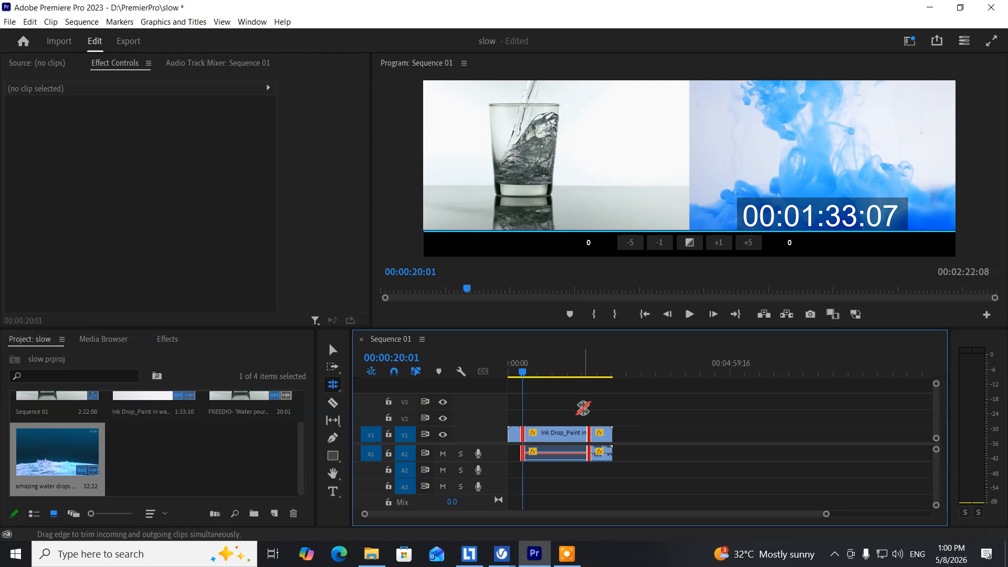
{"action": "left_click", "coordinate": [547, 434]}
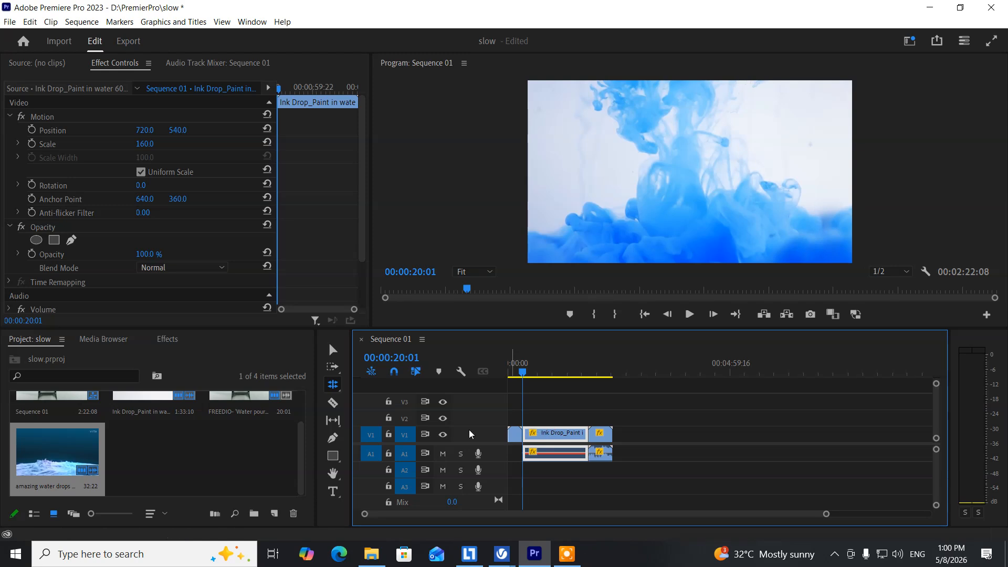
- Compress the Ink Drop_Paint clip to roughly half its length with the Rate Stretch tool by pulling in its end
{"action": "left_click", "coordinate": [332, 390]}
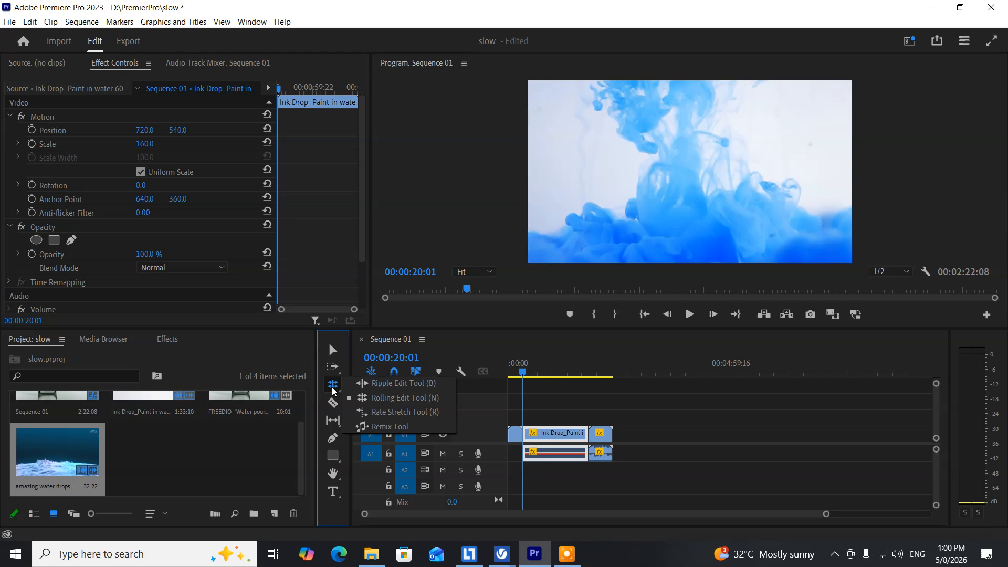
{"action": "left_click", "coordinate": [377, 412]}
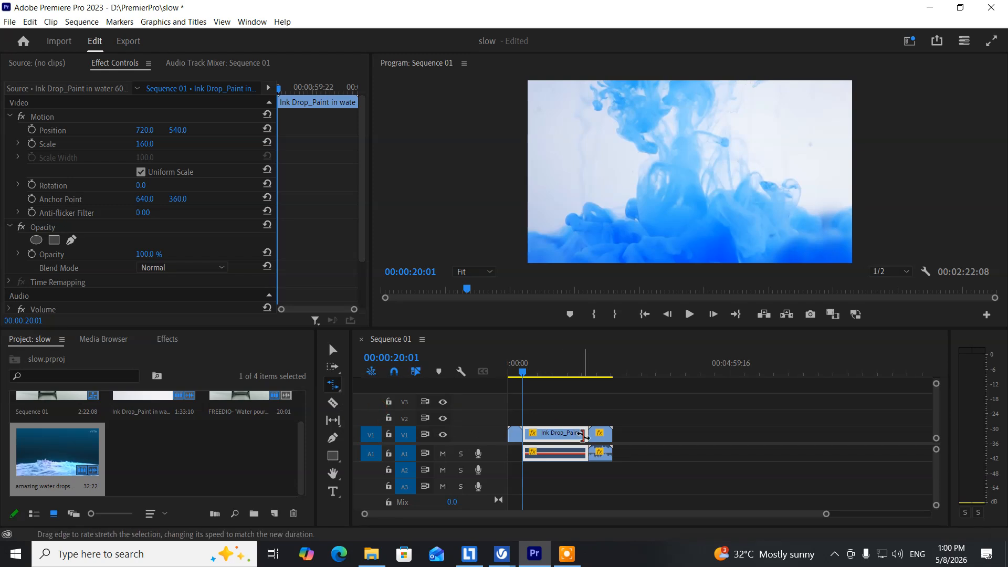
{"action": "left_click_drag", "start_coordinate": [584, 435], "coordinate": [552, 435]}
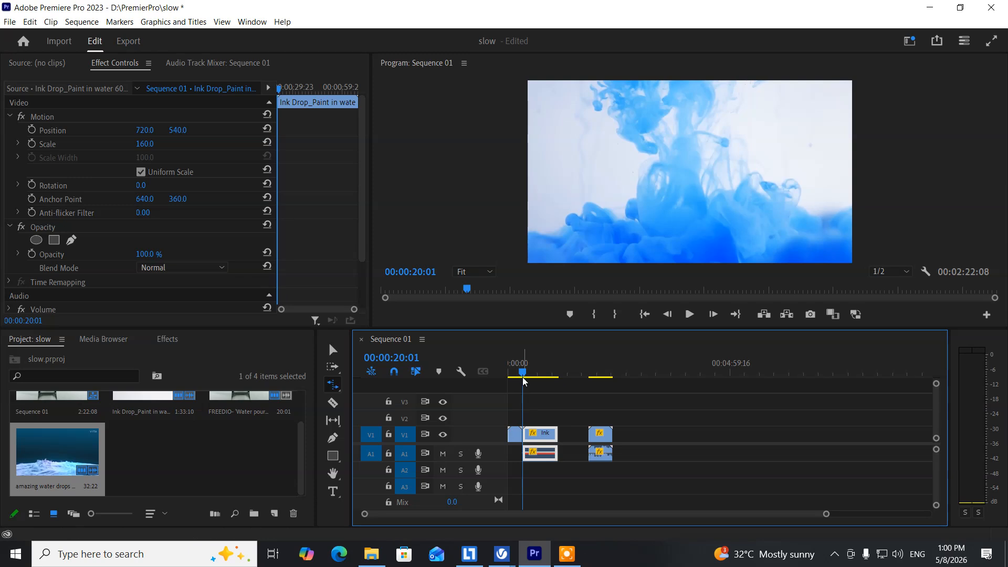
- Render and play the sequence to check the rate-stretched Ink Drop_Paint clip, and undo the stretch
{"action": "left_click_drag", "start_coordinate": [523, 376], "coordinate": [523, 379]}
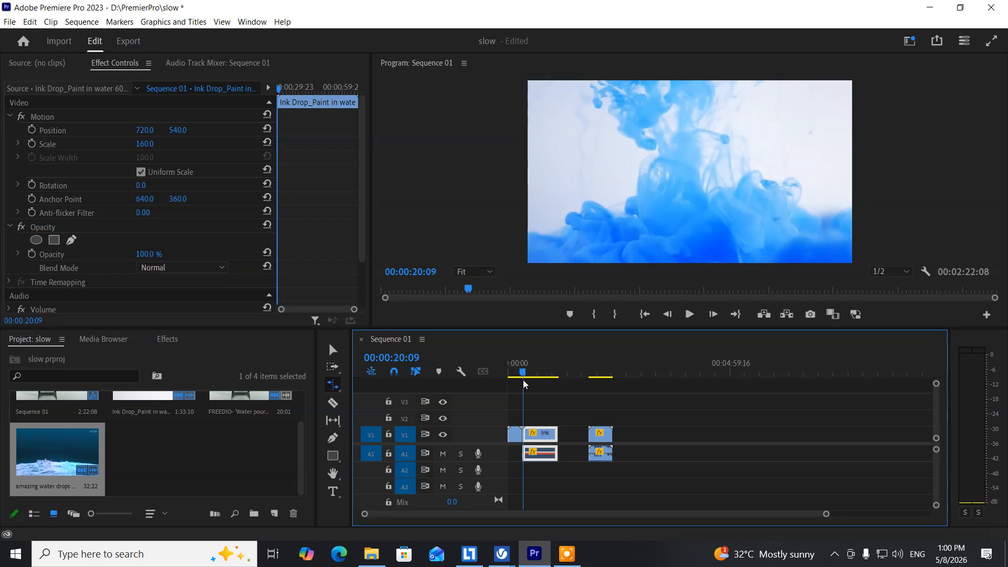
{"action": "key", "text": "Return"}
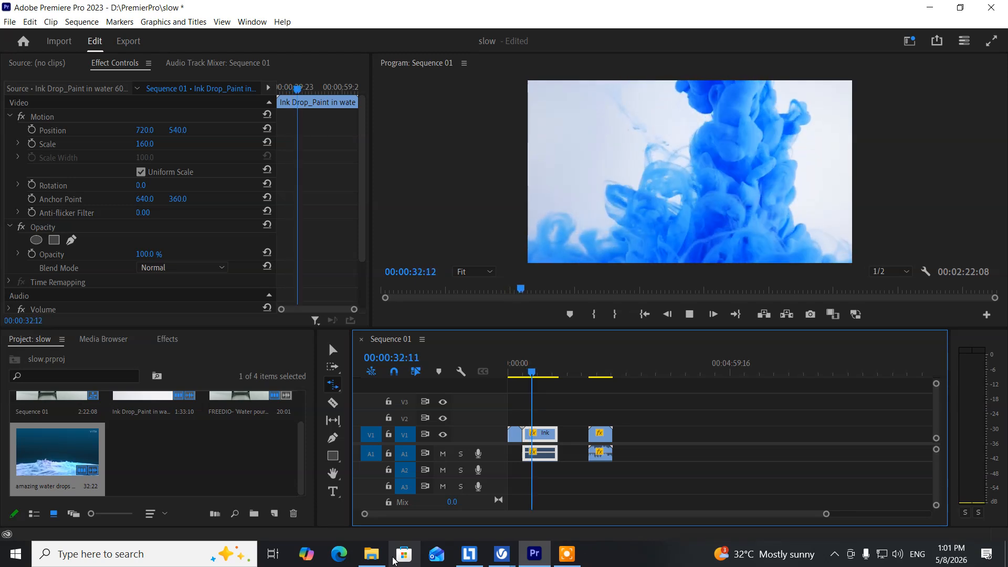
{"action": "key", "text": "space"}
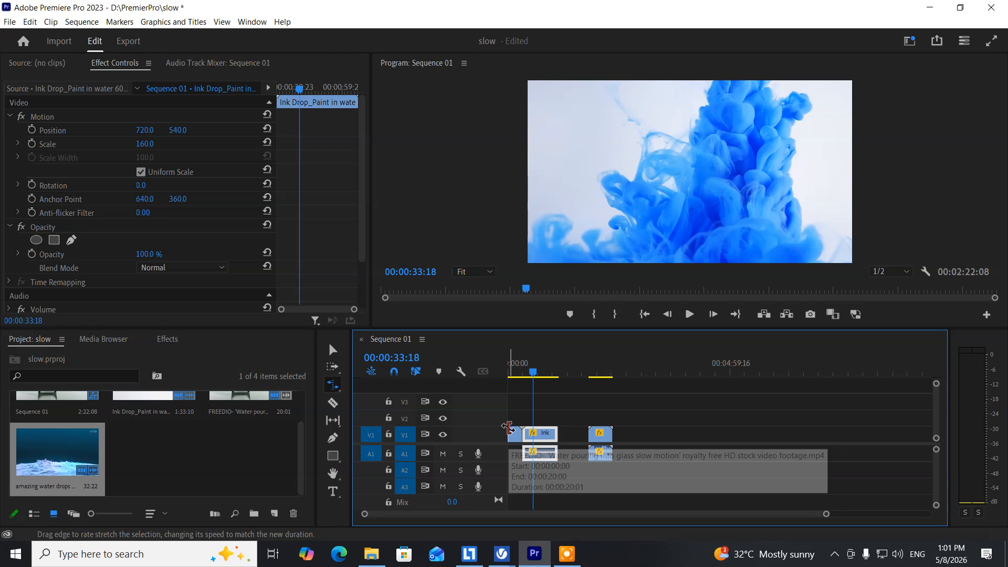
{"action": "key", "text": "ctrl+z"}
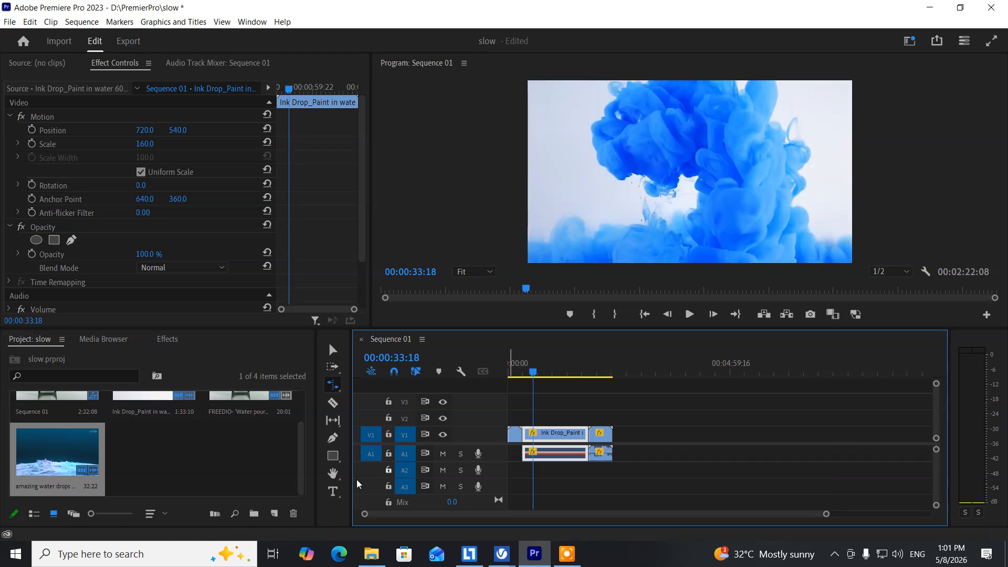
- Try slipping the amazing water drops clip slightly with the Slip tool, and render and play the sequence from its beginning
{"action": "left_click", "coordinate": [333, 420]}
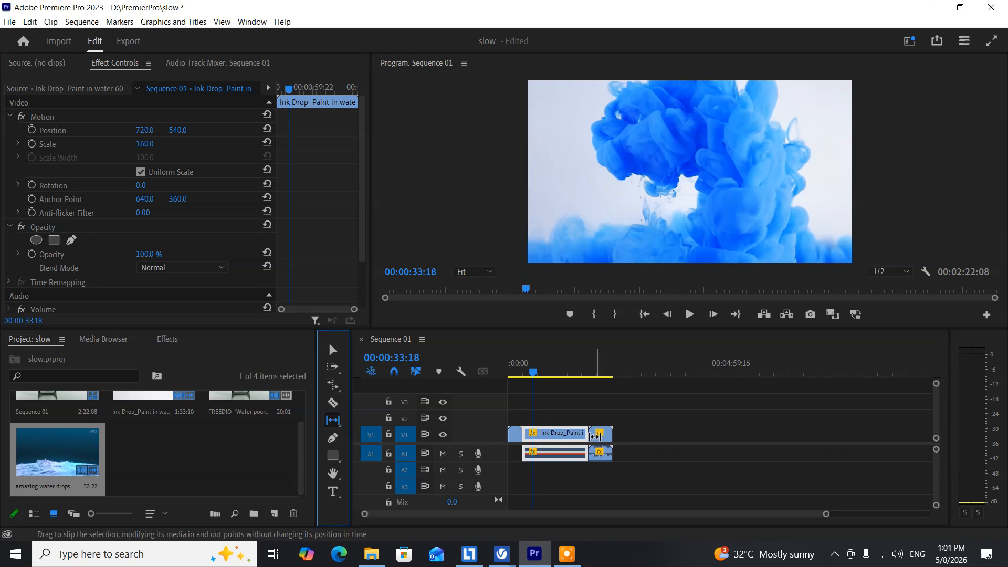
{"action": "mouse_move", "coordinate": [595, 436]}
{"action": "left_mouse_down"}
{"action": "mouse_move", "coordinate": [495, 426]}
{"action": "mouse_move", "coordinate": [527, 437]}
{"action": "mouse_move", "coordinate": [519, 440]}
{"action": "mouse_move", "coordinate": [602, 437]}
{"action": "left_mouse_up"}
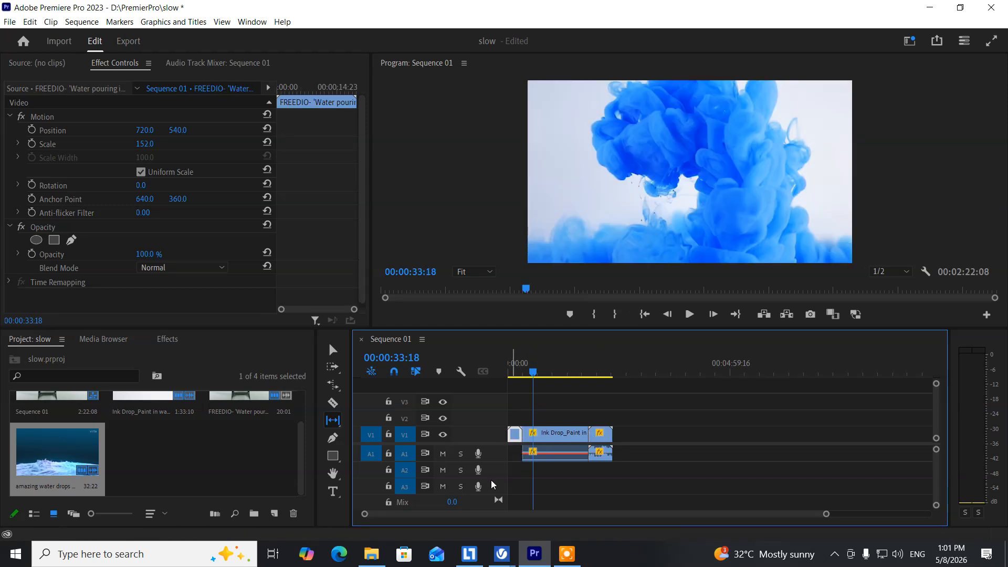
{"action": "left_click_drag", "start_coordinate": [533, 373], "coordinate": [483, 377]}
{"action": "key", "text": "Return"}
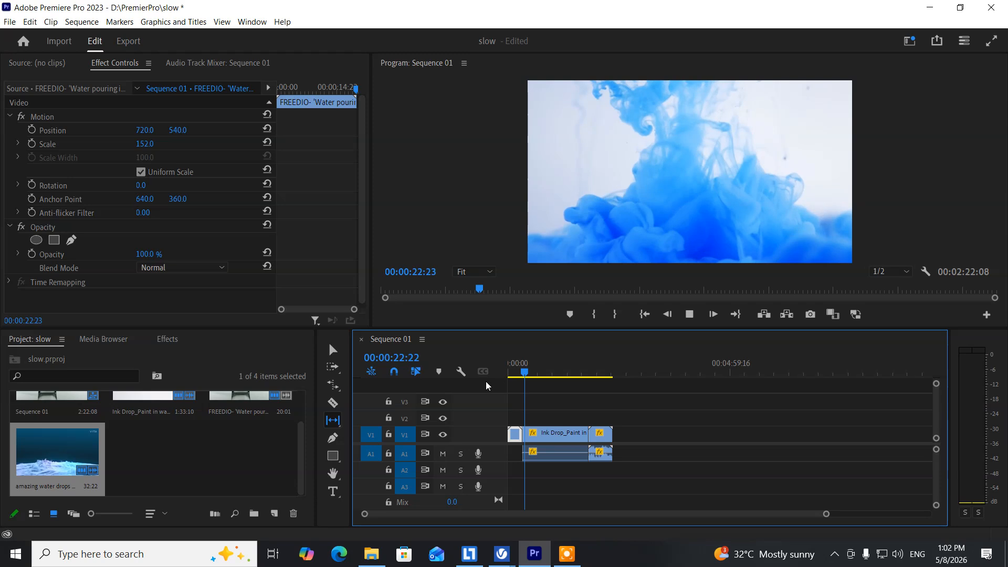
{"action": "key", "text": "space"}
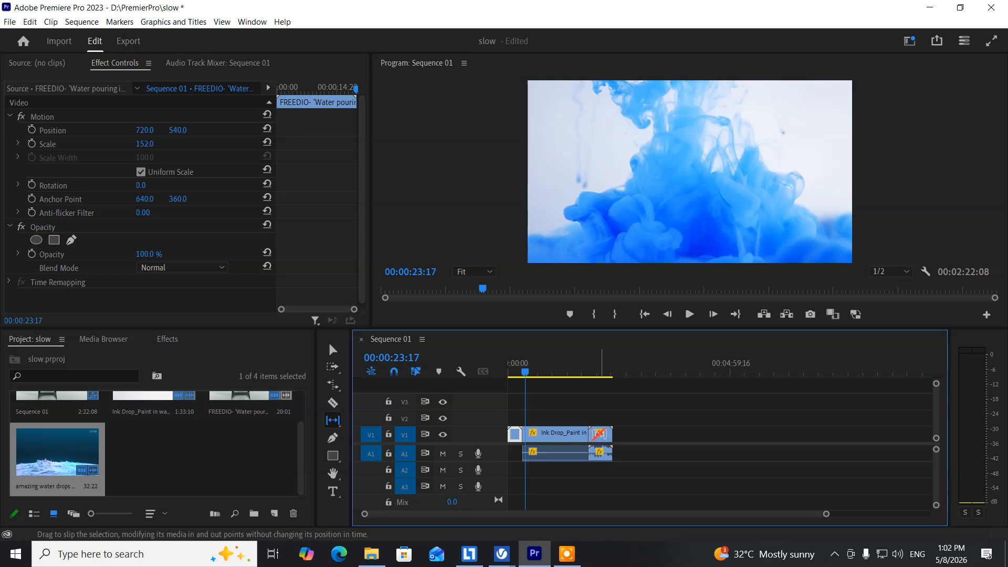
- Try slipping the Ink Drop_Paint clip's content with the Slip tool, and move the playhead to 00:00:14:04
{"action": "left_click", "coordinate": [599, 434]}
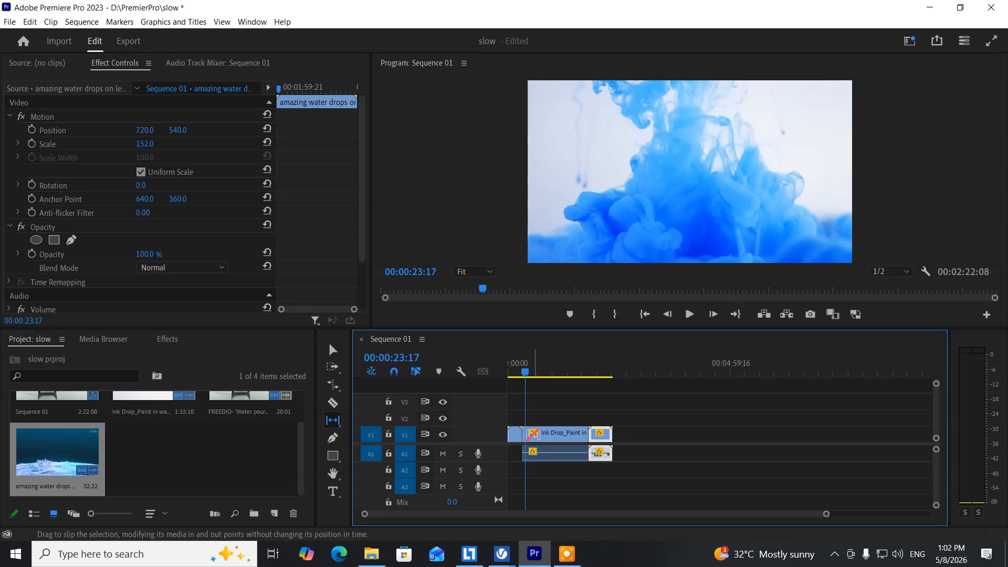
{"action": "left_click_drag", "start_coordinate": [543, 435], "coordinate": [617, 438]}
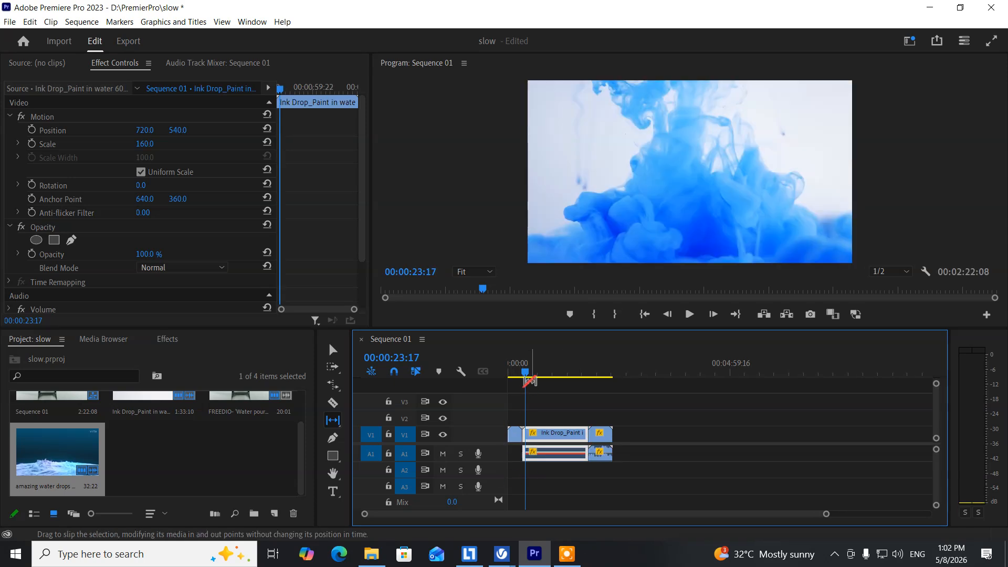
{"action": "mouse_move", "coordinate": [526, 376]}
{"action": "left_mouse_down"}
{"action": "mouse_move", "coordinate": [594, 383]}
{"action": "mouse_move", "coordinate": [518, 389]}
{"action": "left_mouse_up"}
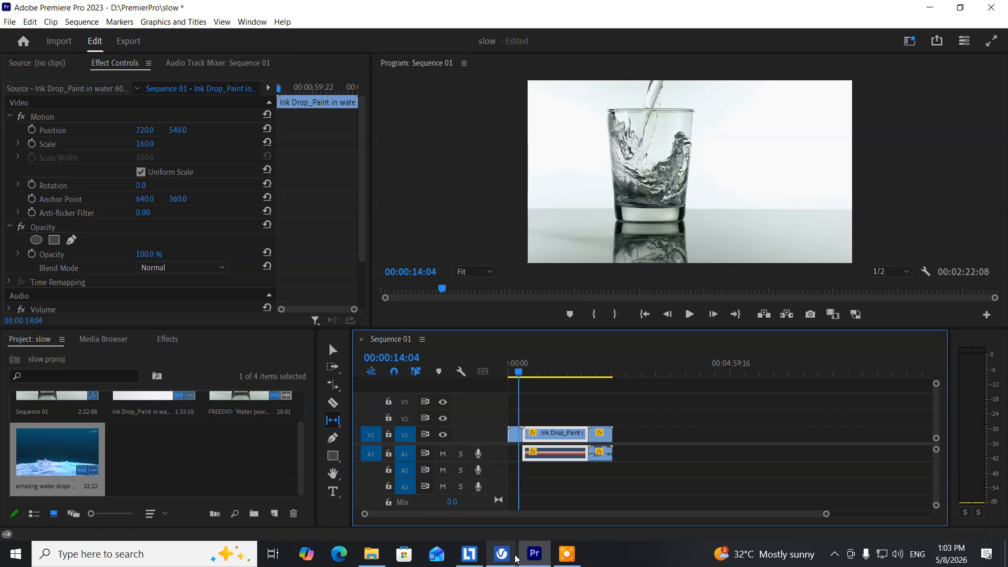
{"action": "left_click", "coordinate": [565, 554]}
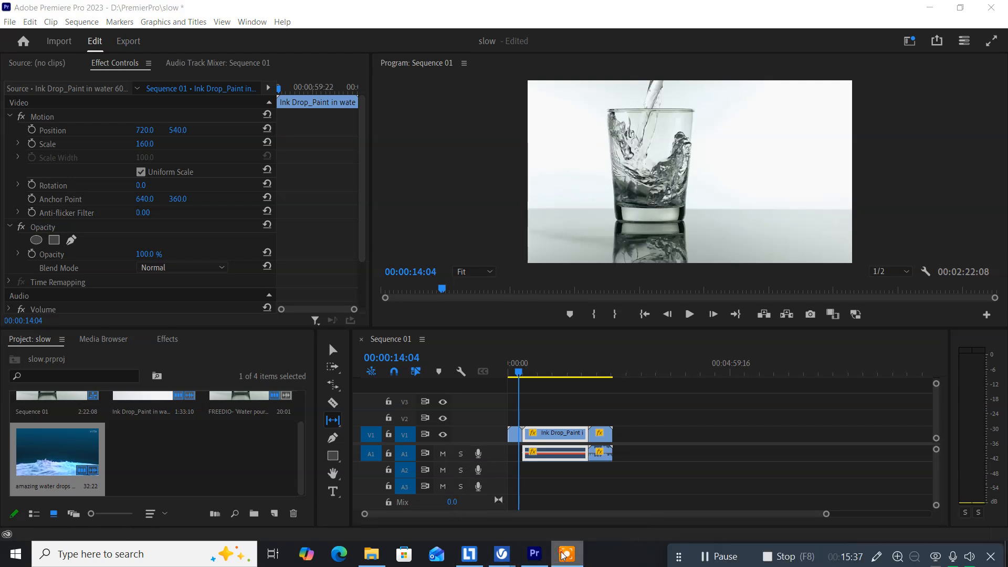